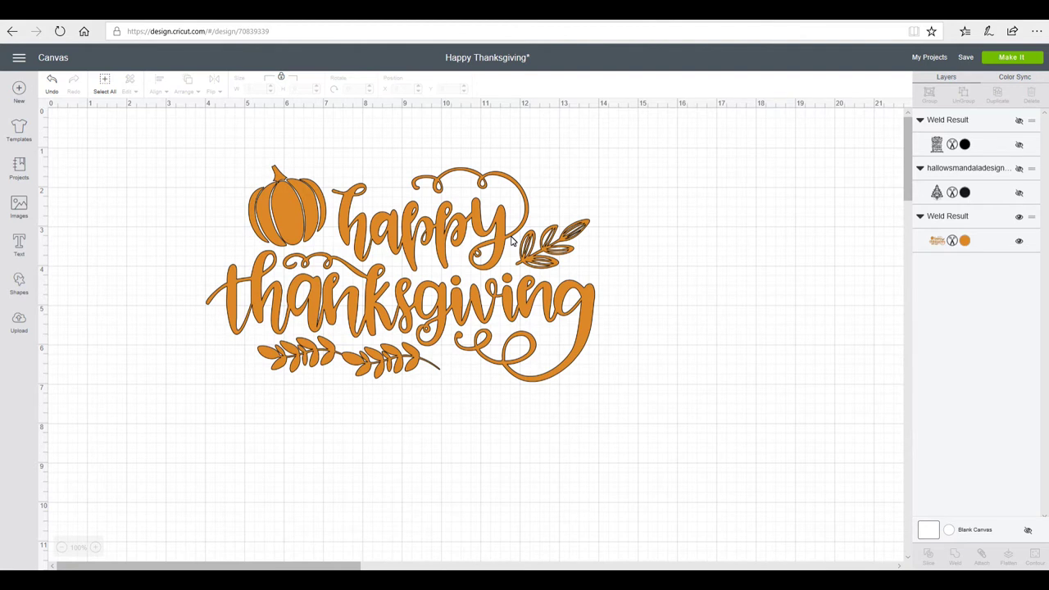
- Paste a small square where the swirl meets the leaf sprig and slice it from the Thanksgiving design
key("ctrl+v")
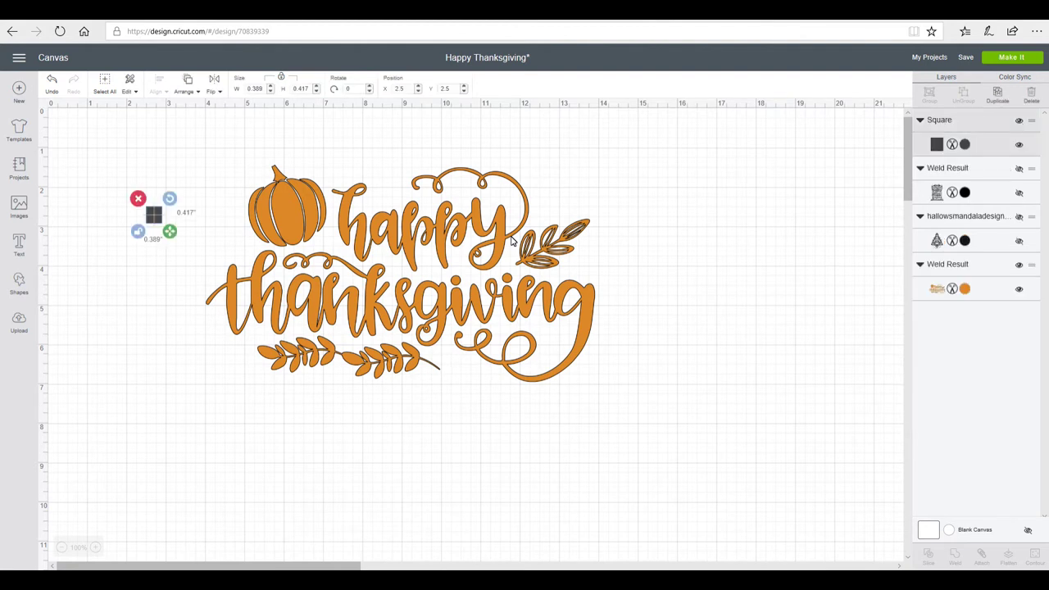
left_click_drag(154, 215, 511, 238)
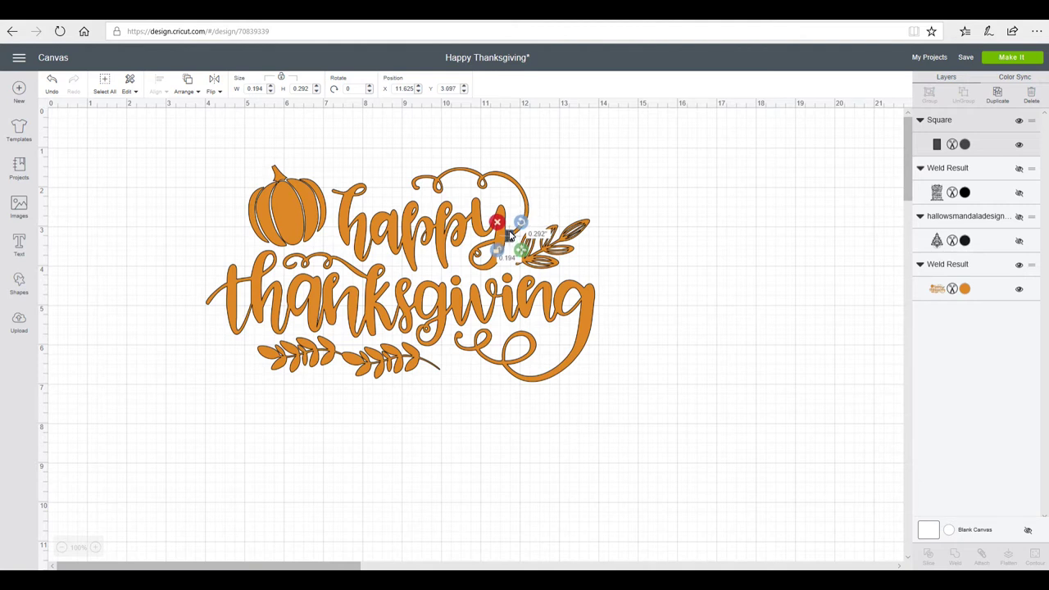
left_click(598, 195)
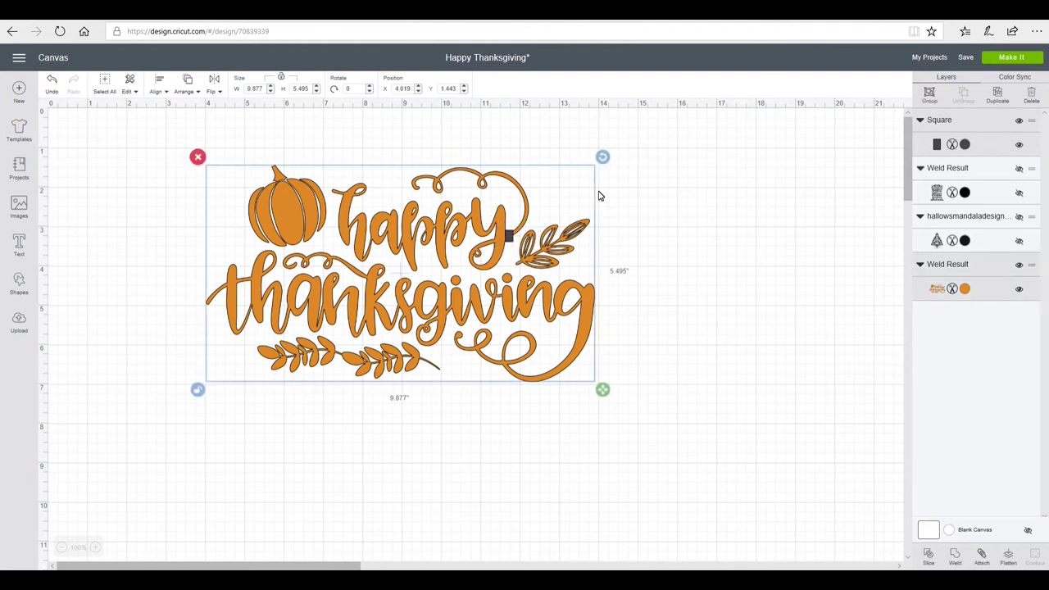
left_click(929, 553)
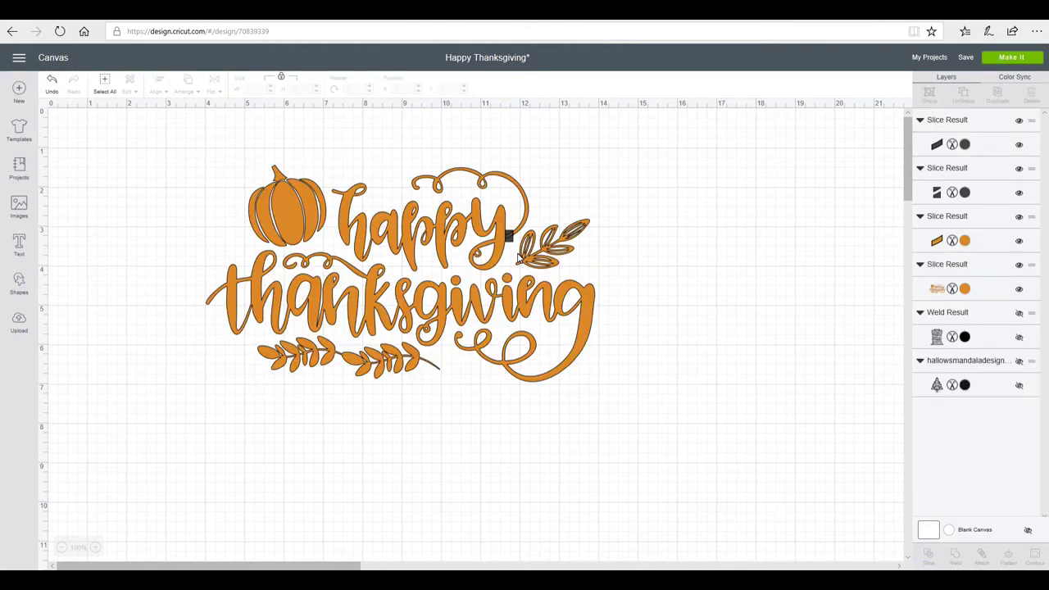
- Move the three cut-off slice pieces to the right, away from the Thanksgiving design
left_click_drag(509, 236, 670, 231)
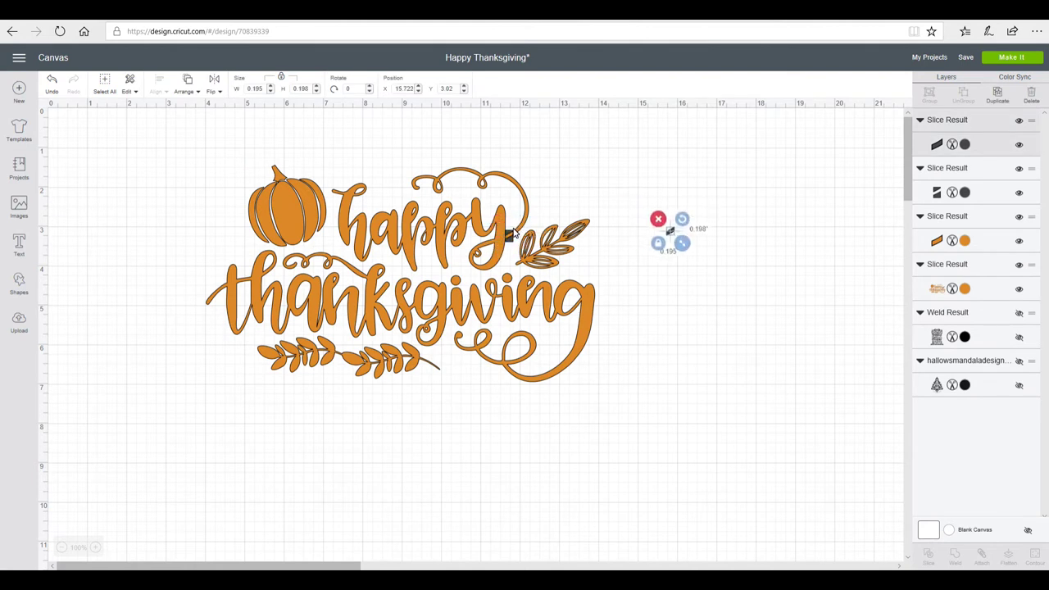
left_click_drag(513, 235, 681, 290)
left_click_drag(512, 234, 712, 282)
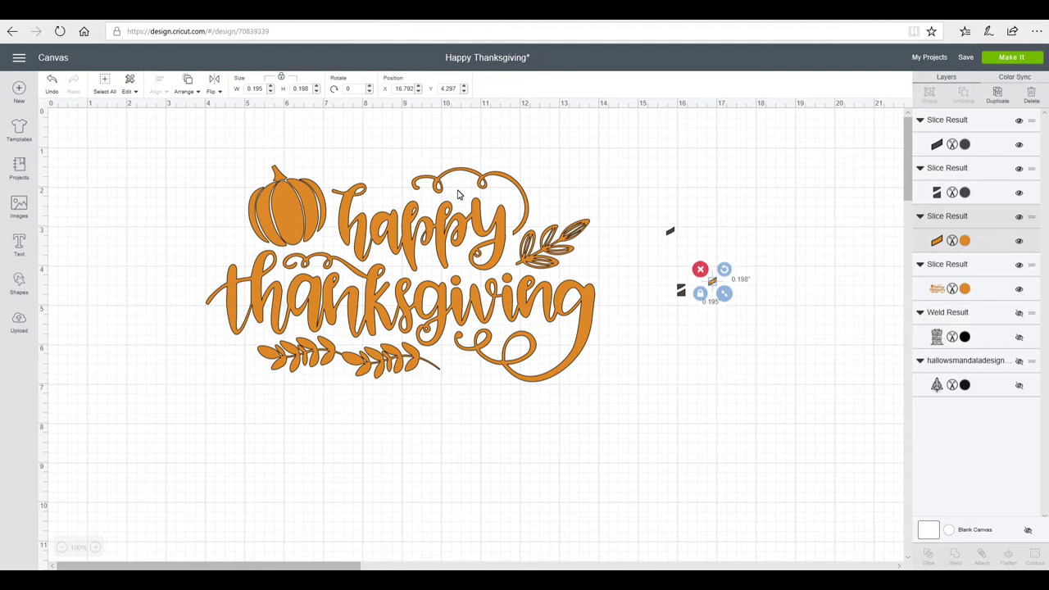
left_click(460, 258)
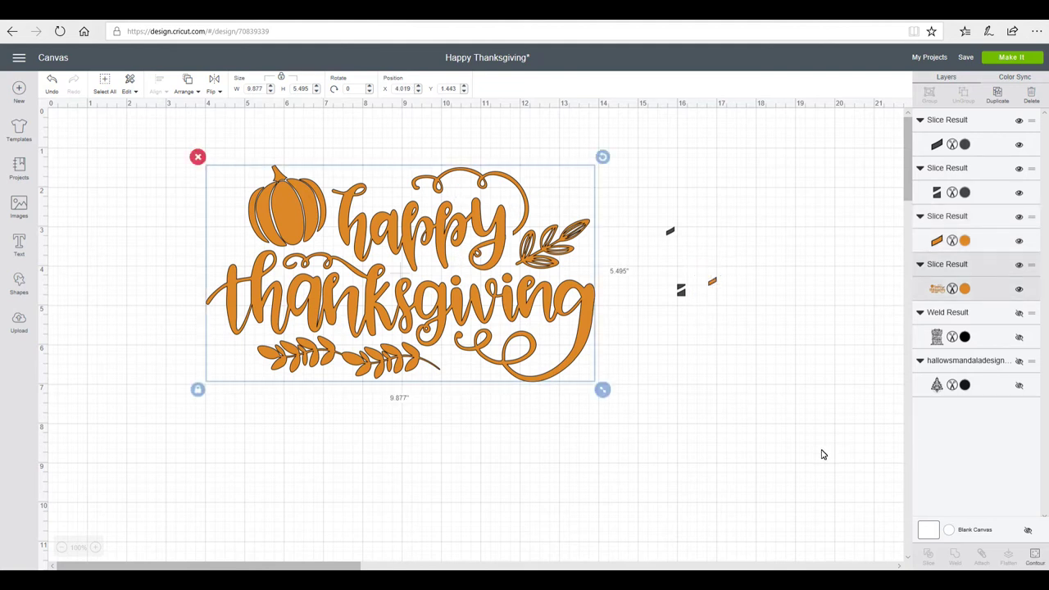
- Hide the contour of the swirl above 'happy' in the Thanksgiving design so it won't cut
left_click(1031, 557)
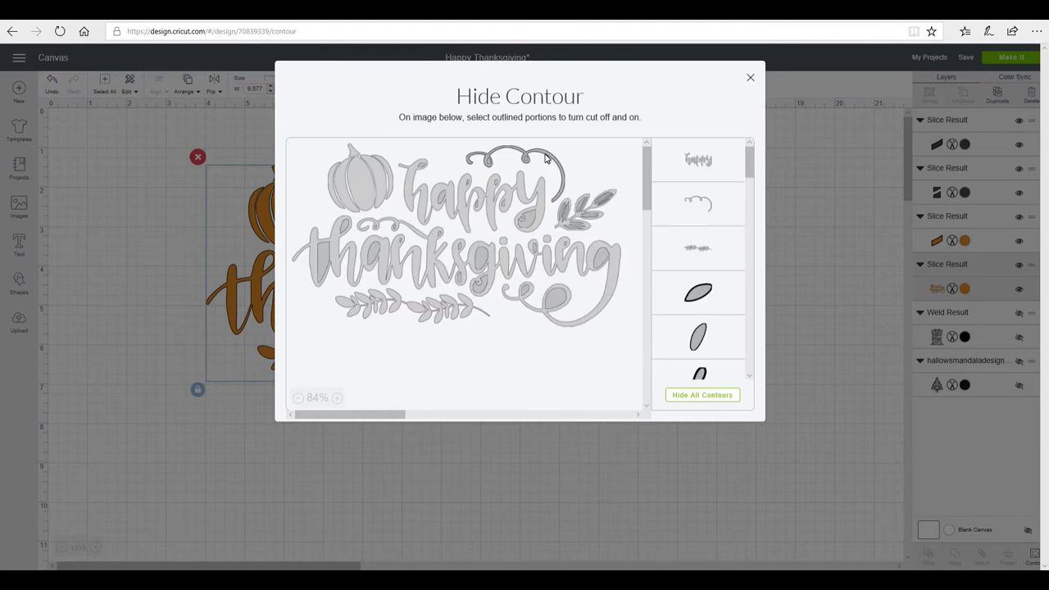
left_click(545, 157)
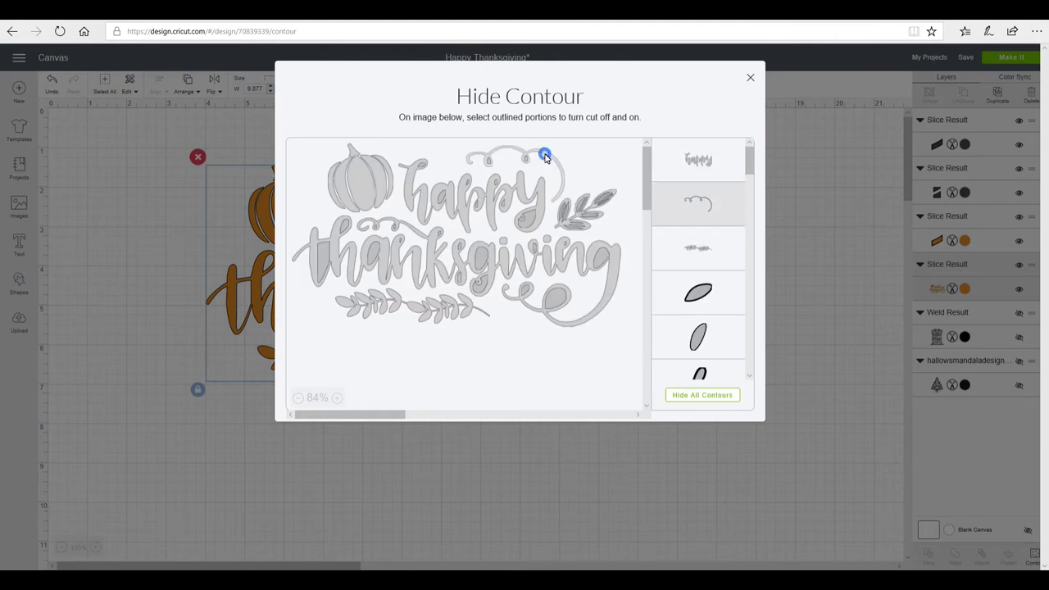
left_click(487, 163)
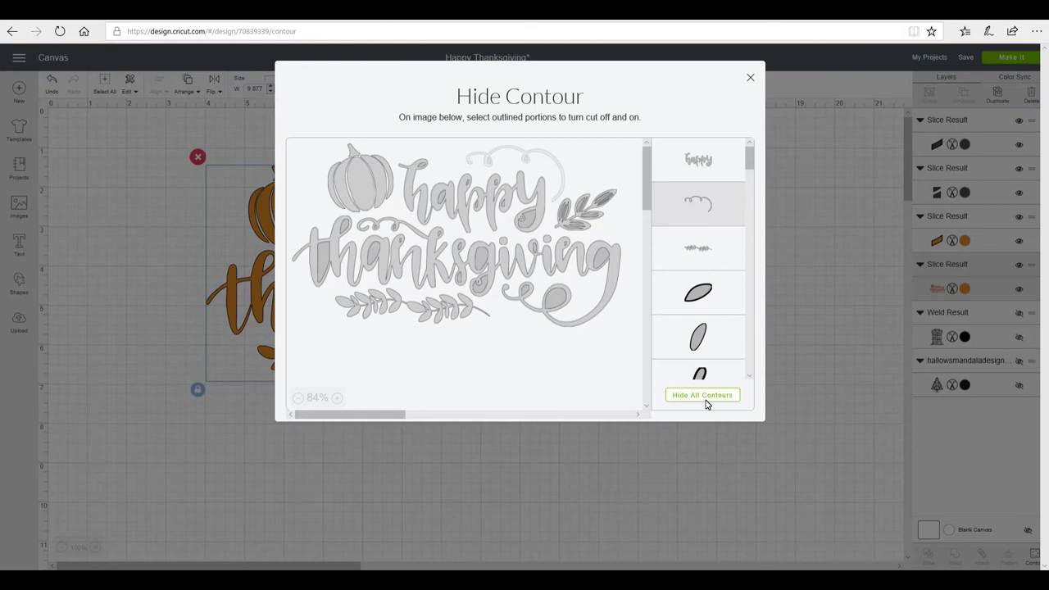
left_click(750, 80)
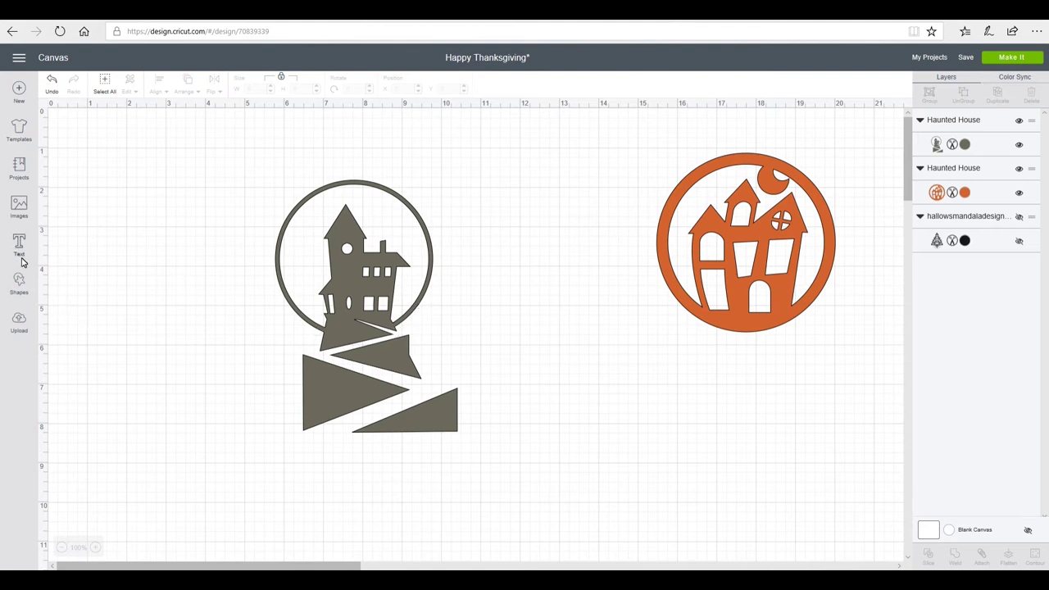
- Add a square, unlock its proportions and stretch it wide over the hill below the grey house
left_click(22, 288)
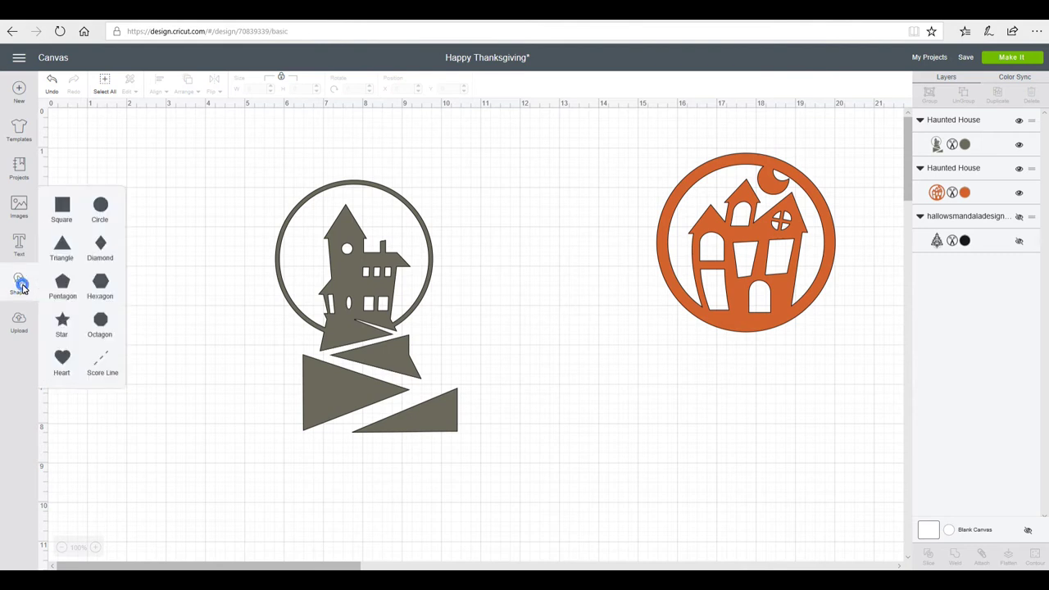
left_click(70, 211)
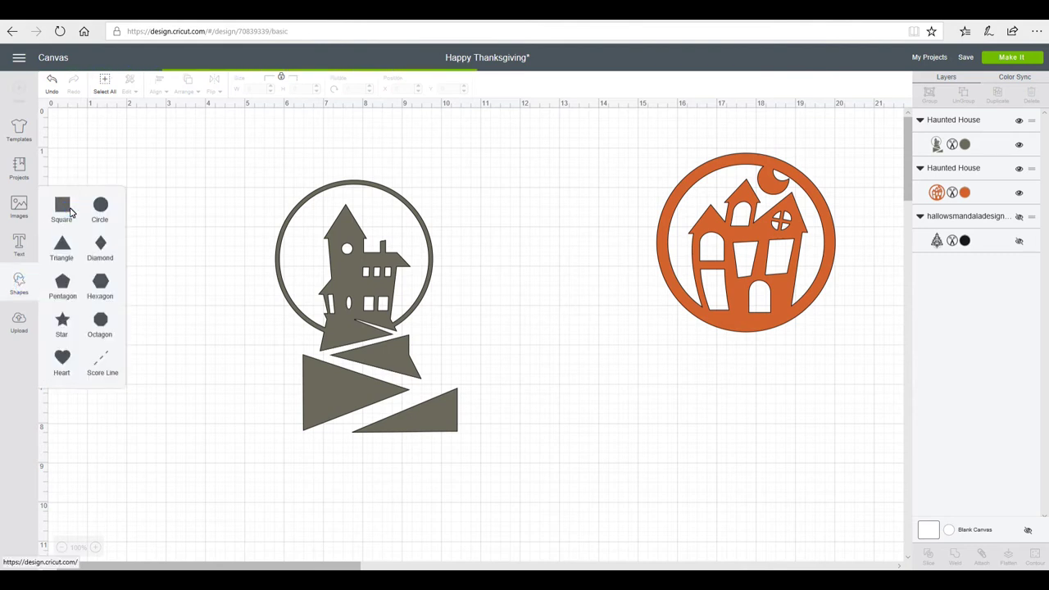
left_click_drag(168, 236, 353, 383)
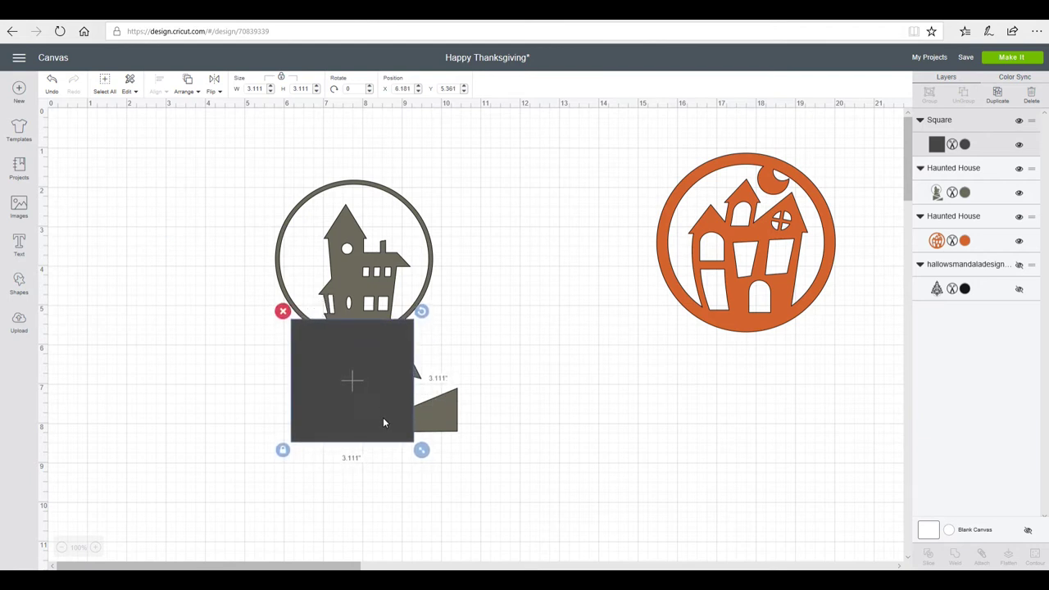
left_click(281, 452)
left_click_drag(421, 450, 497, 459)
left_click(539, 446)
- Slice the square against the grey house and delete the cut-off hill pieces
left_click_drag(245, 173, 534, 516)
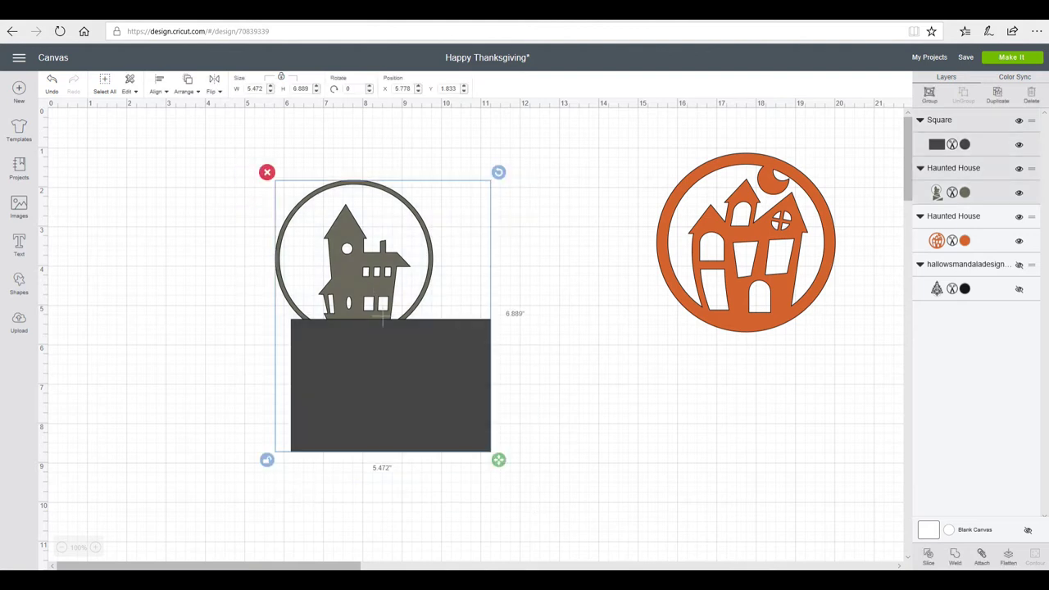
left_click(929, 556)
left_click_drag(370, 336, 615, 422)
key("Delete")
key("Delete")
left_click_drag(351, 342, 537, 411)
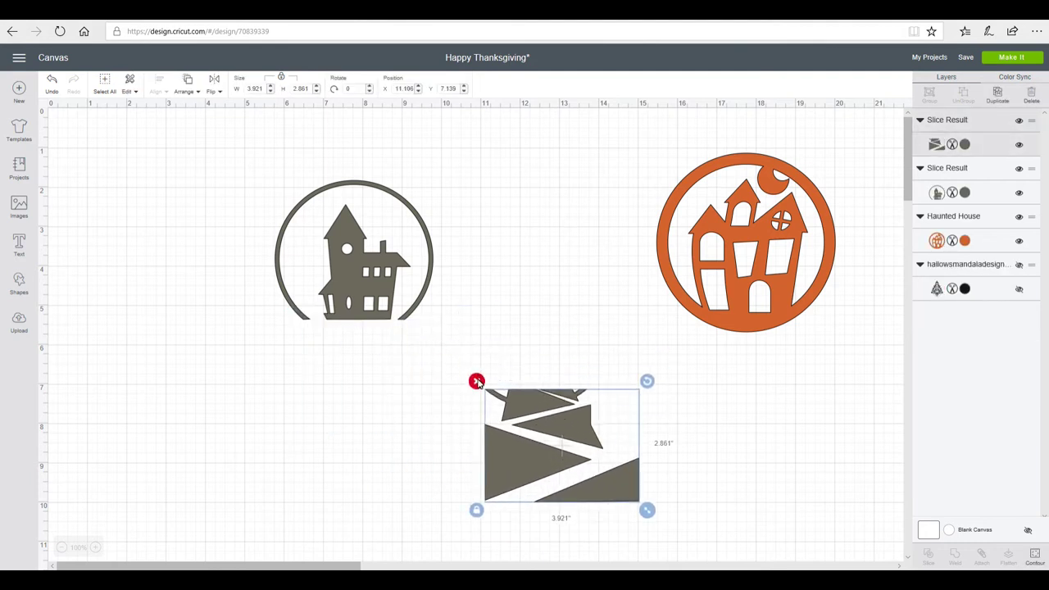
left_click(476, 383)
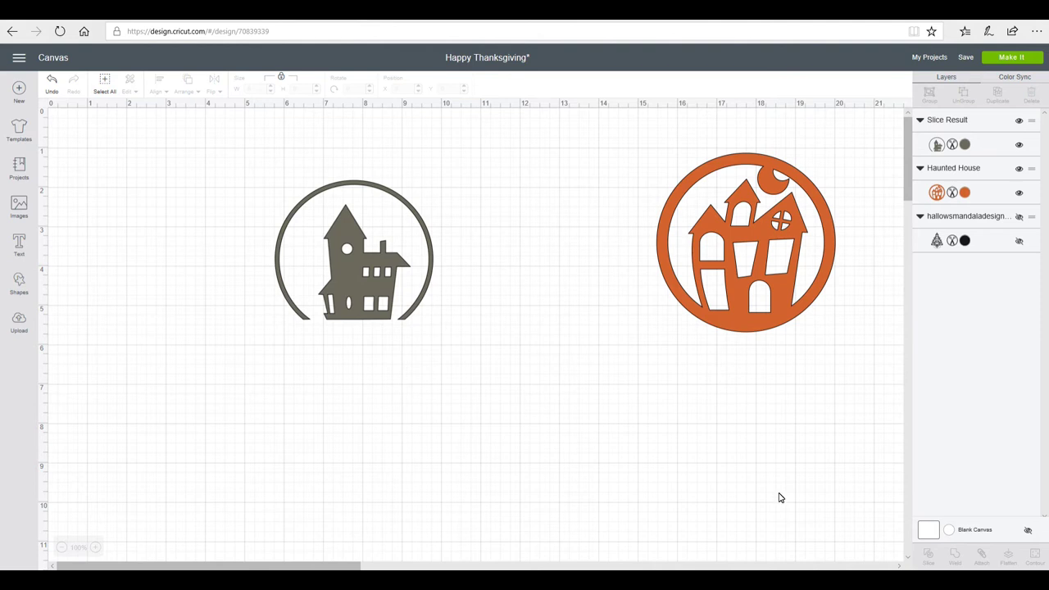
- Hide the outer ring contour of the sliced grey haunted house so only the house cuts
left_click(372, 271)
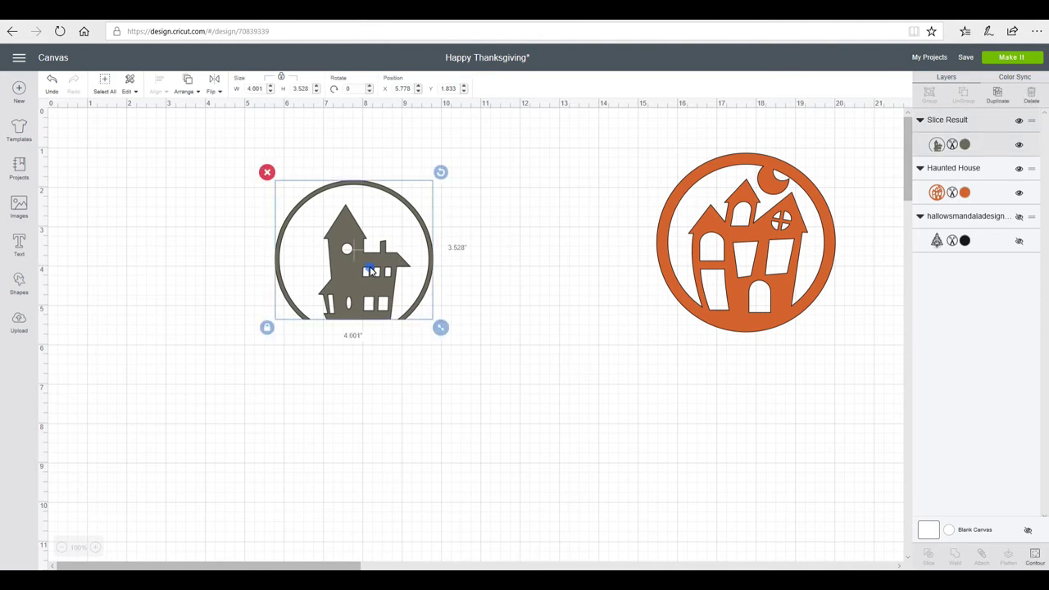
left_click(1033, 557)
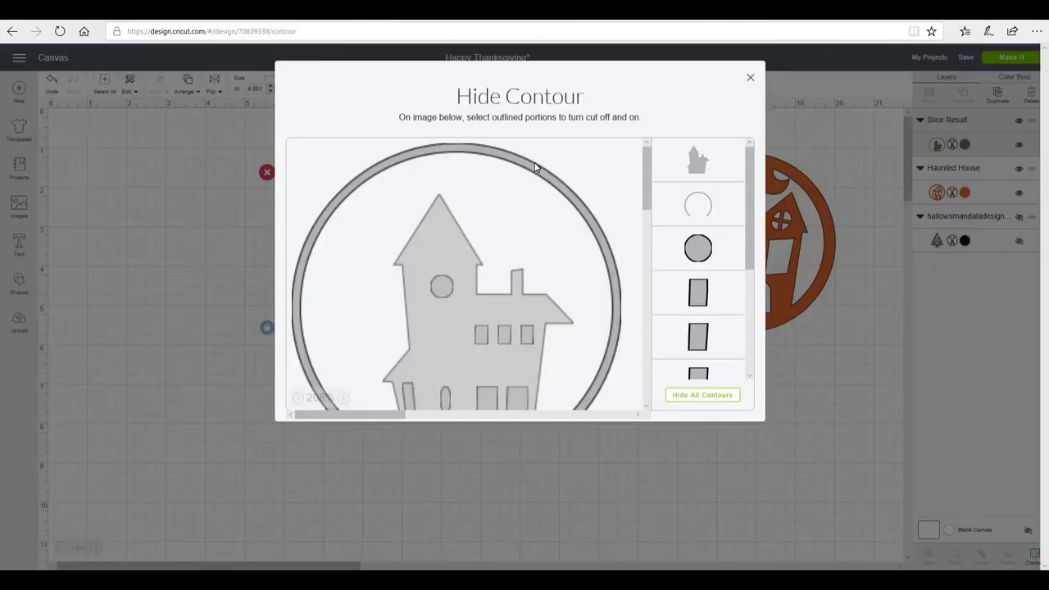
left_click(529, 168)
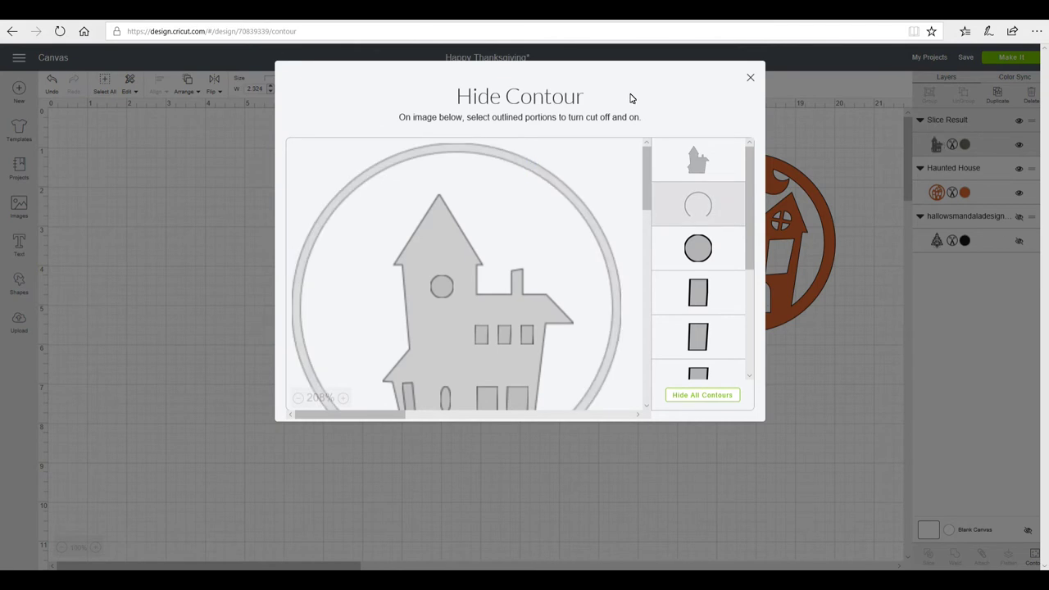
left_click(753, 79)
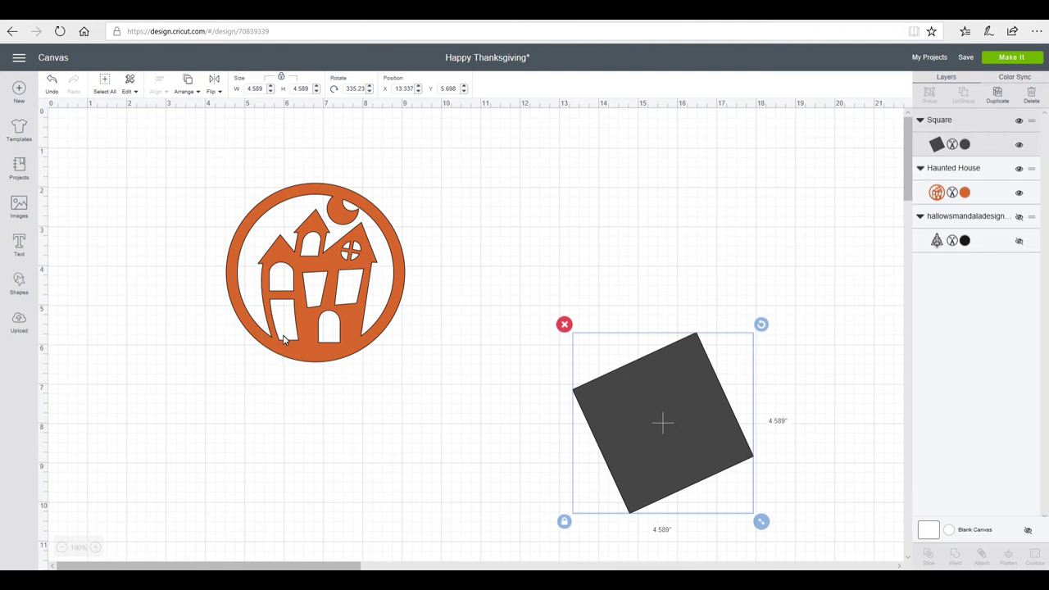
- Slice the tilted square against the orange house's lower-left ring and move the resulting pieces away
left_click_drag(680, 407, 234, 379)
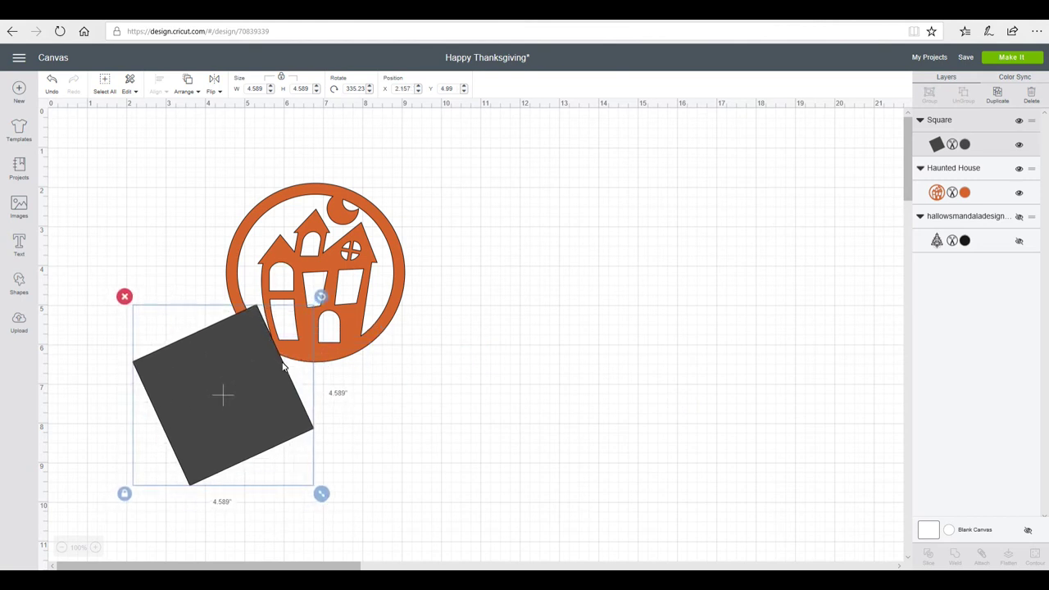
left_click(474, 186)
left_click_drag(474, 186, 209, 418)
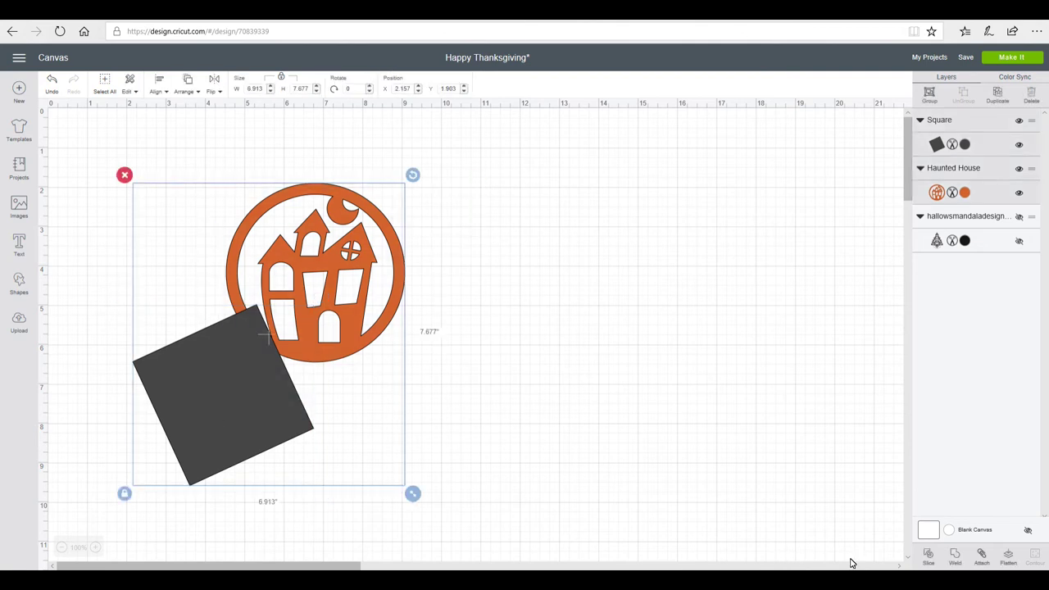
left_click(929, 555)
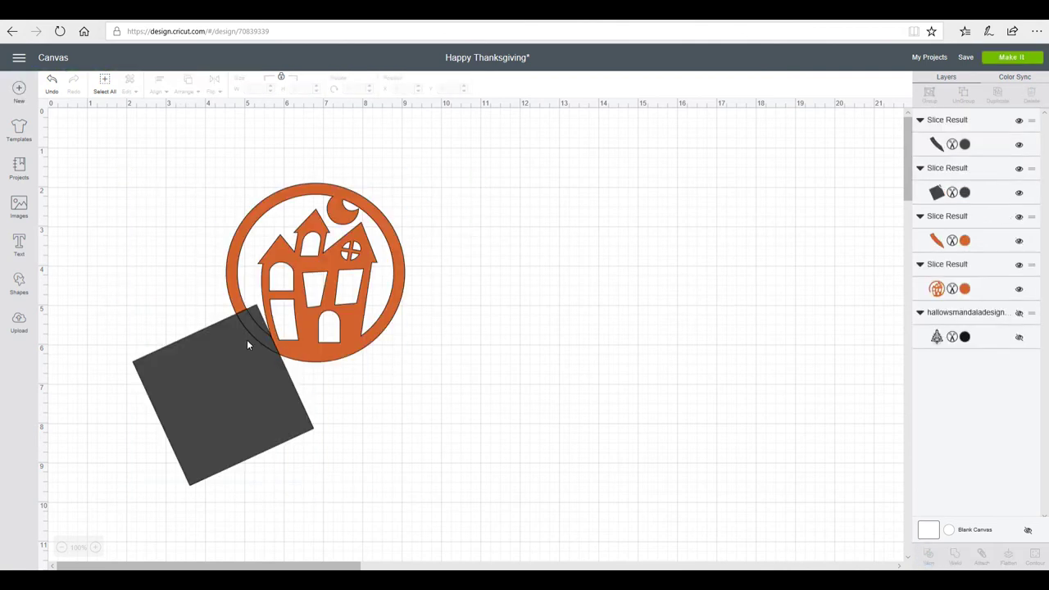
left_click(247, 339)
left_click_drag(566, 340, 575, 338)
left_click(252, 330)
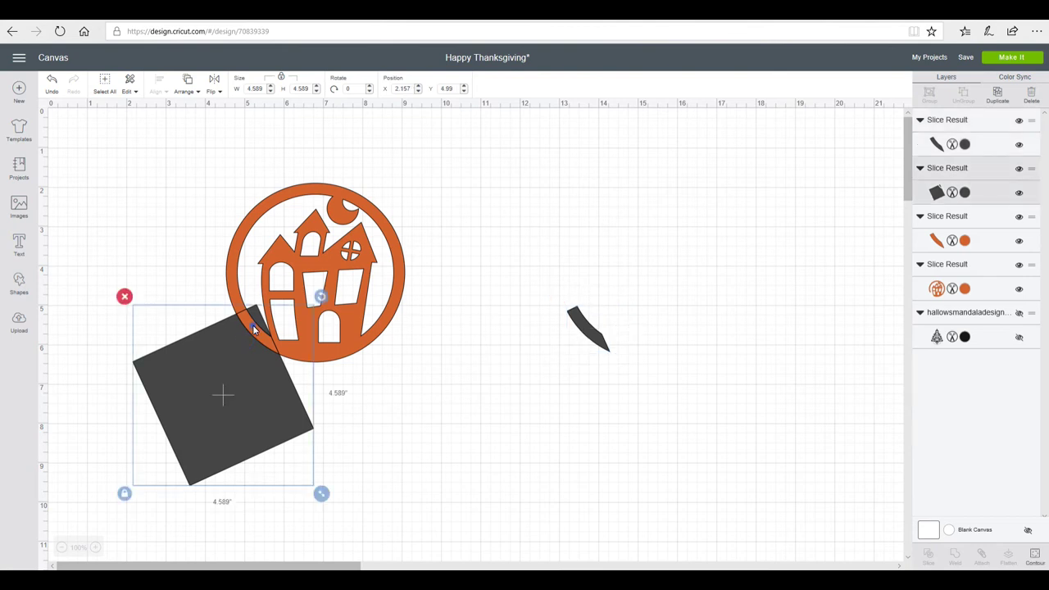
left_click_drag(238, 368, 578, 398)
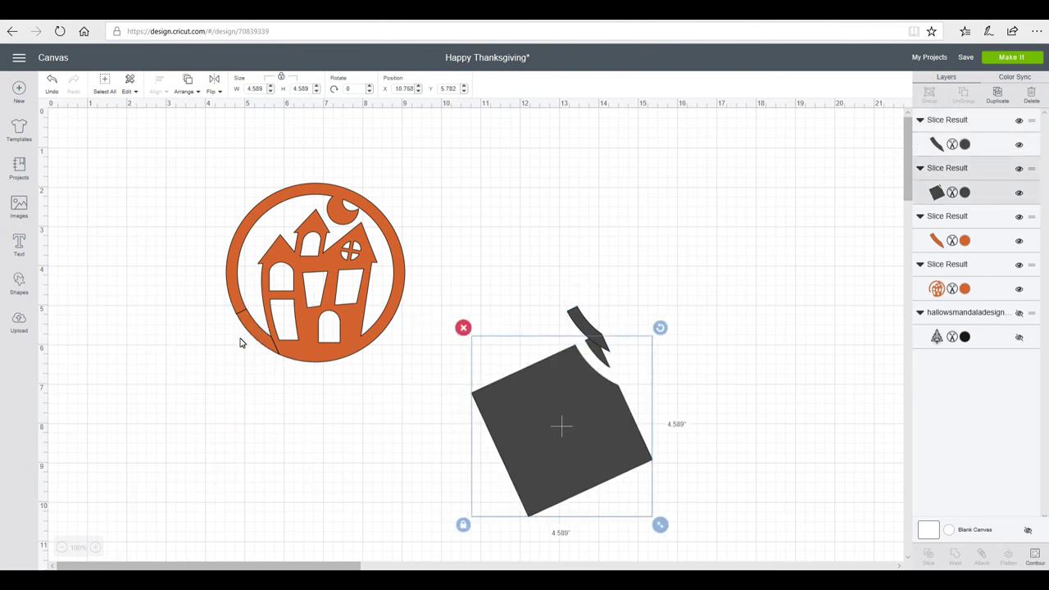
left_click_drag(245, 332, 185, 383)
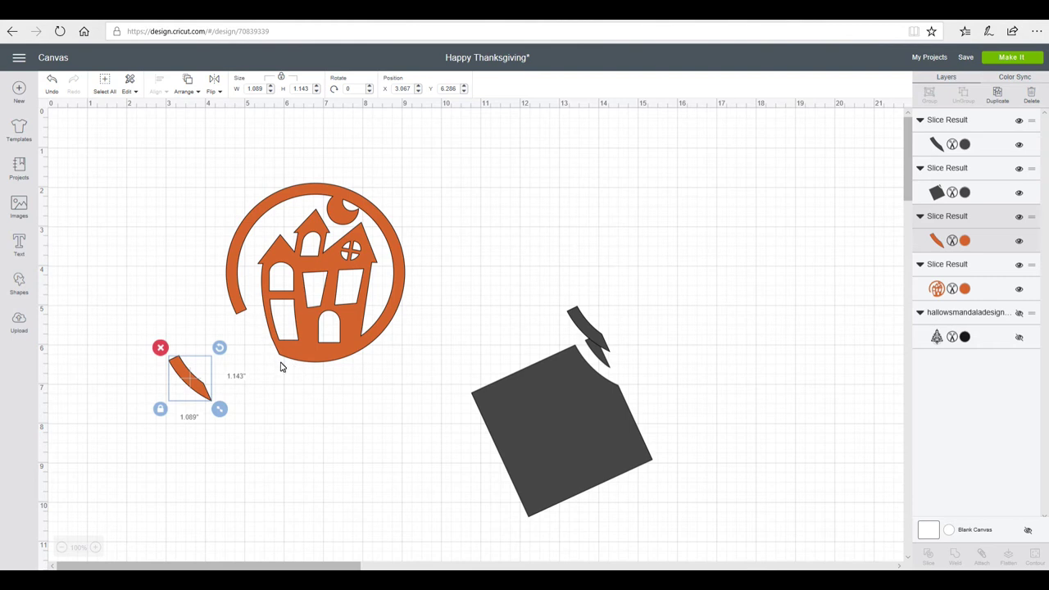
- Rotate the grey square onto the house ring and delete the small orange and dark fragments
left_click(542, 396)
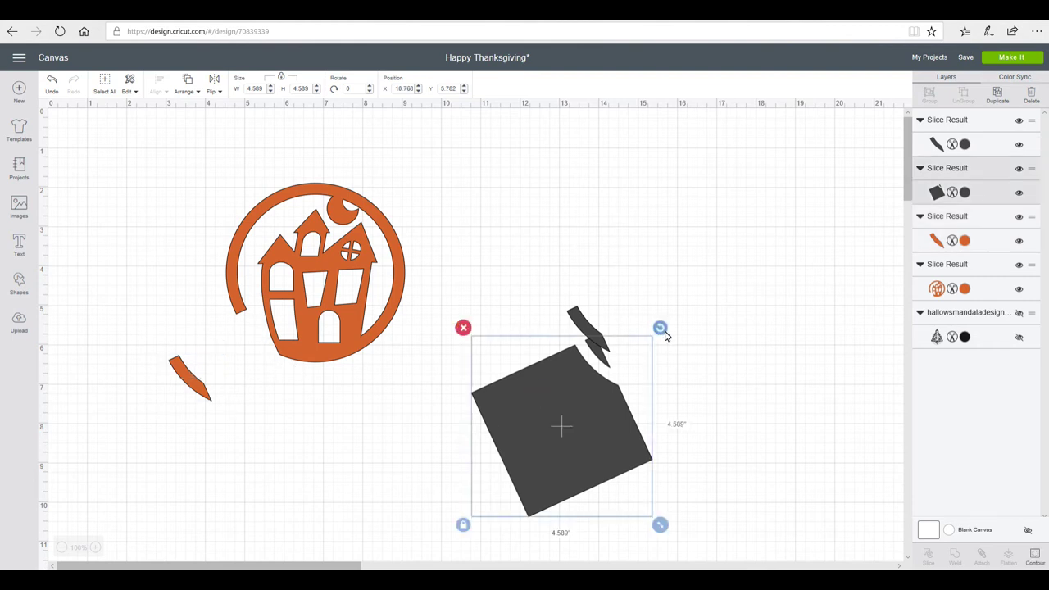
left_click_drag(659, 328, 720, 410)
left_click_drag(534, 412, 395, 380)
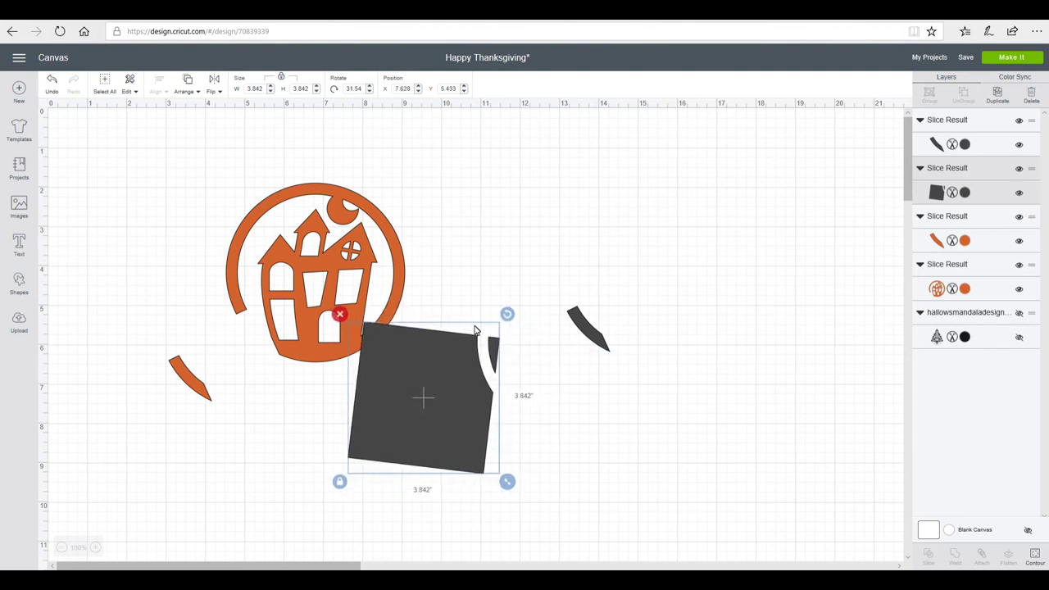
left_click_drag(512, 318, 515, 322)
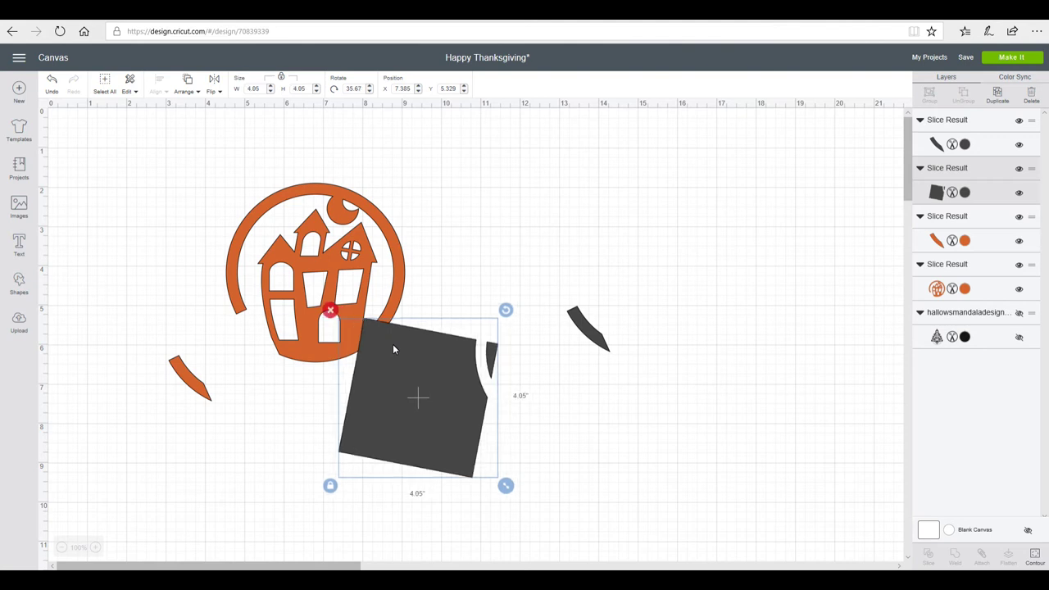
left_click(175, 377)
left_click(159, 347)
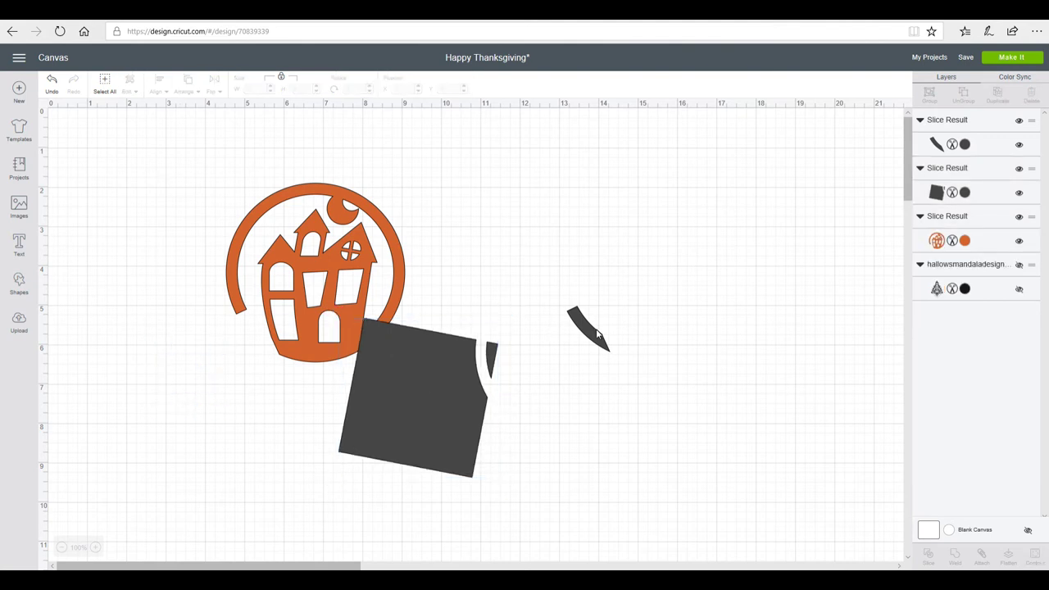
left_click(583, 326)
left_click(557, 297)
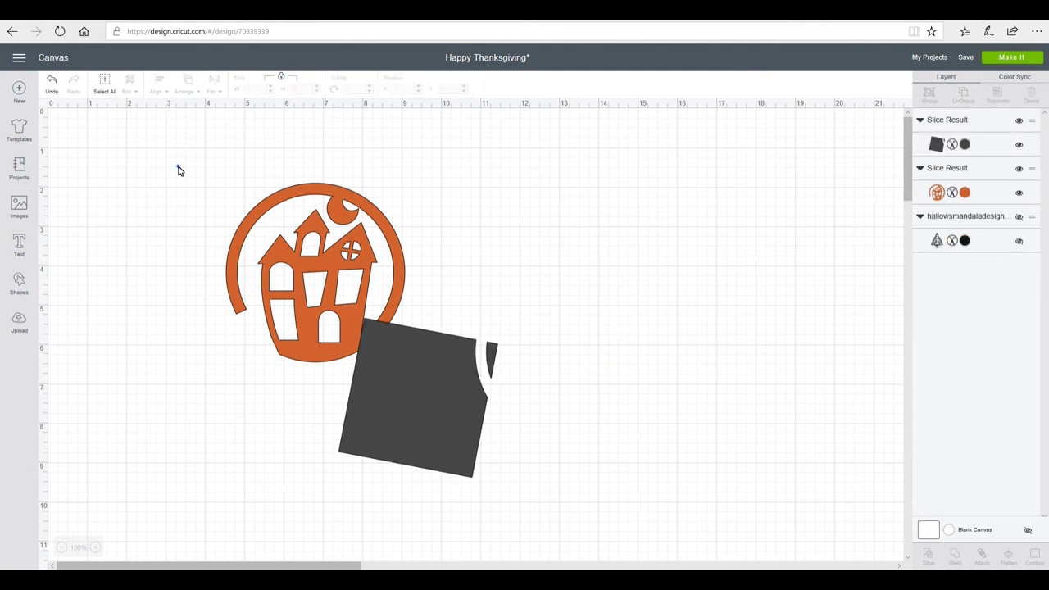
- Slice the grey square through the house ring, move the dark square and slivers aside, then nudge the ring up
left_click_drag(178, 167, 520, 426)
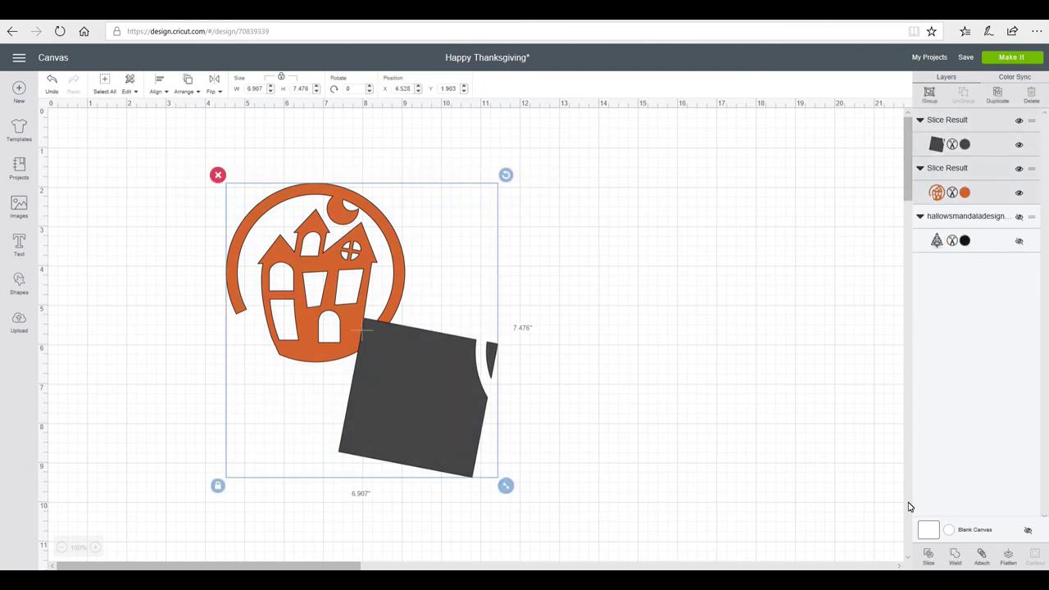
left_click(928, 560)
left_click(398, 371)
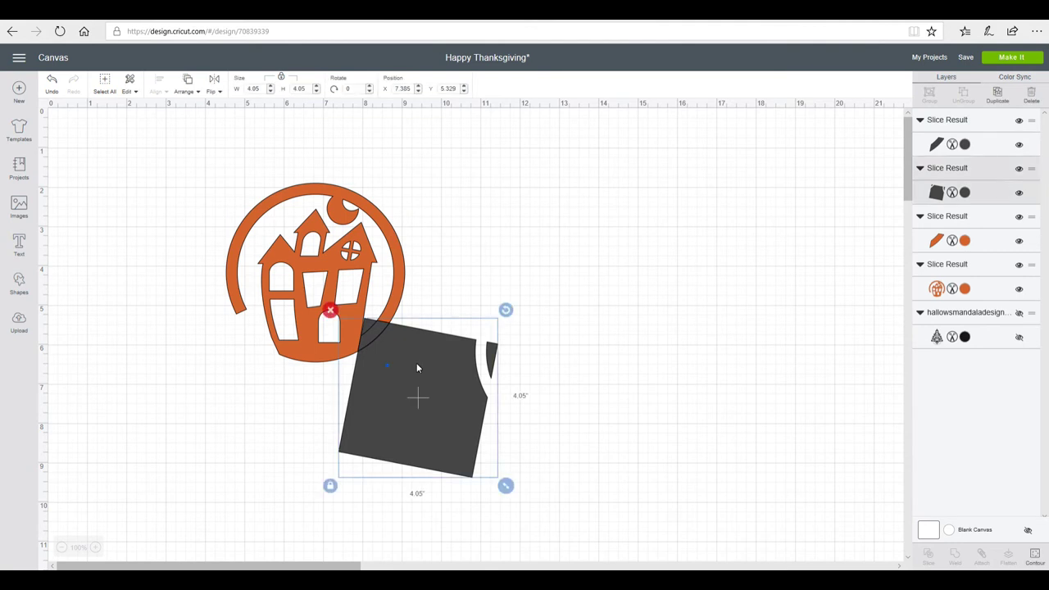
left_click_drag(416, 367, 569, 366)
left_click(370, 345)
left_click_drag(370, 344, 455, 385)
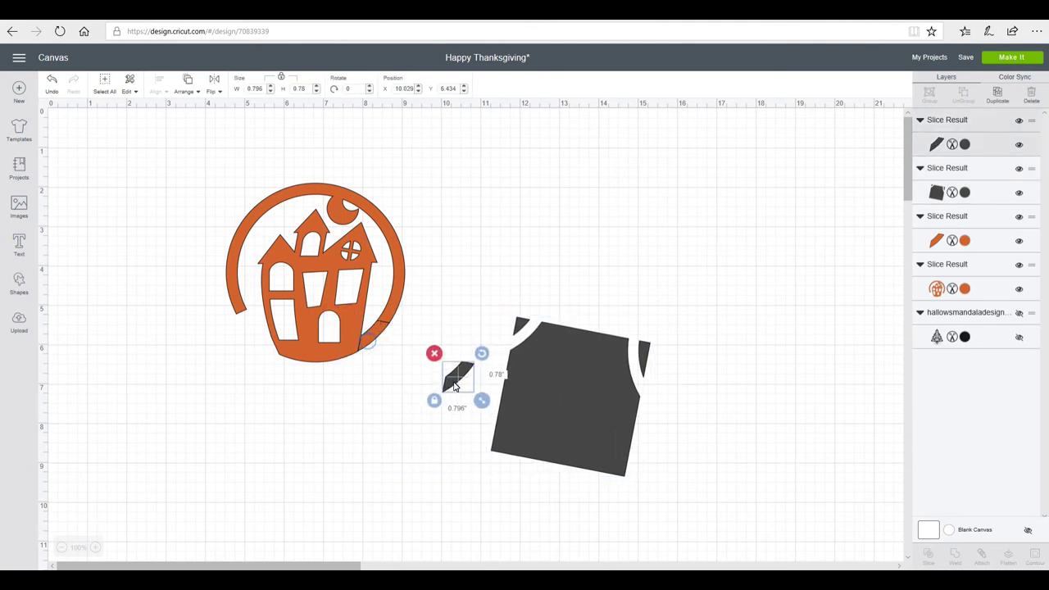
left_click(373, 339)
left_click_drag(373, 339, 456, 353)
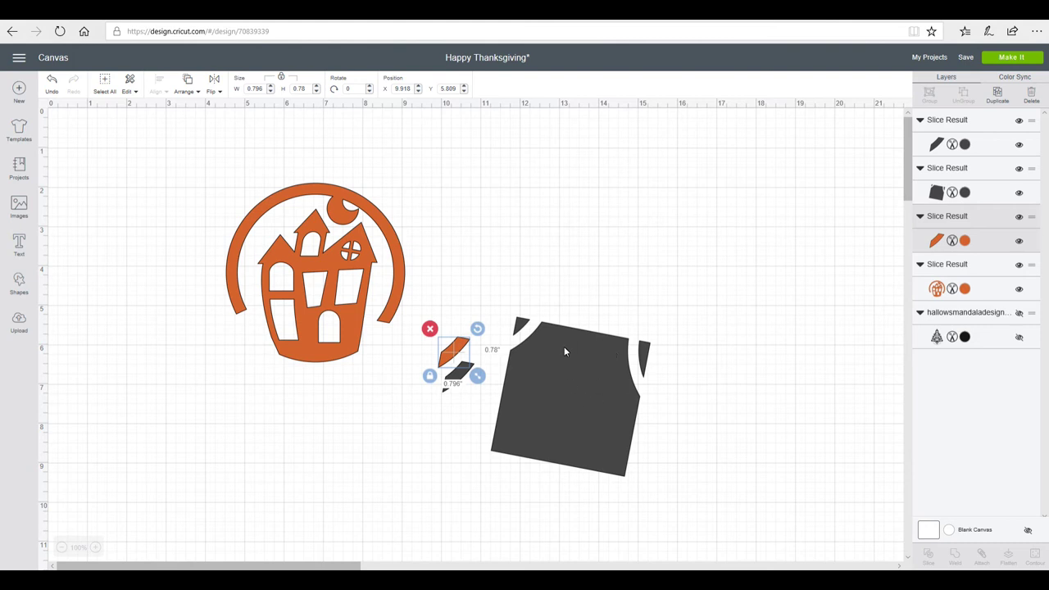
mouse_move(307, 289)
left_mouse_down()
mouse_move(311, 264)
mouse_move(298, 285)
left_mouse_up()
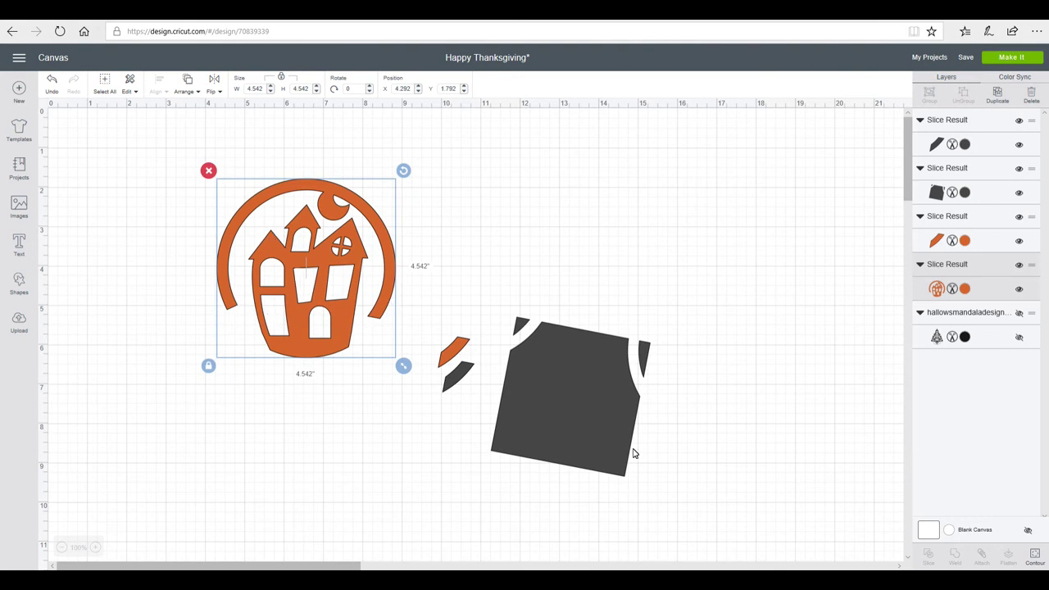
- Hide the ring-and-moon contour around the orange haunted house
left_click(1036, 560)
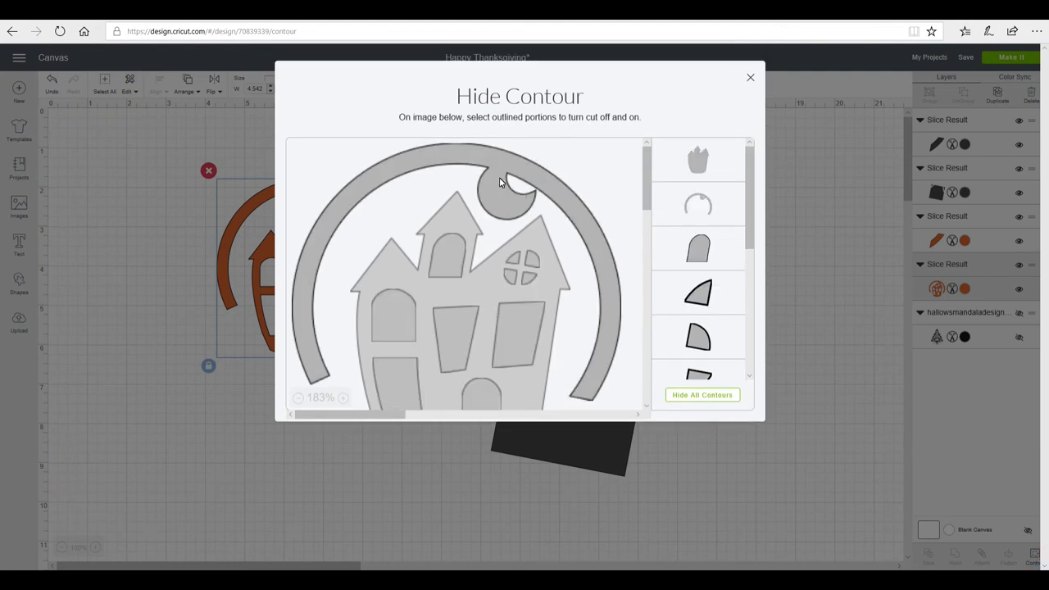
left_click(500, 182)
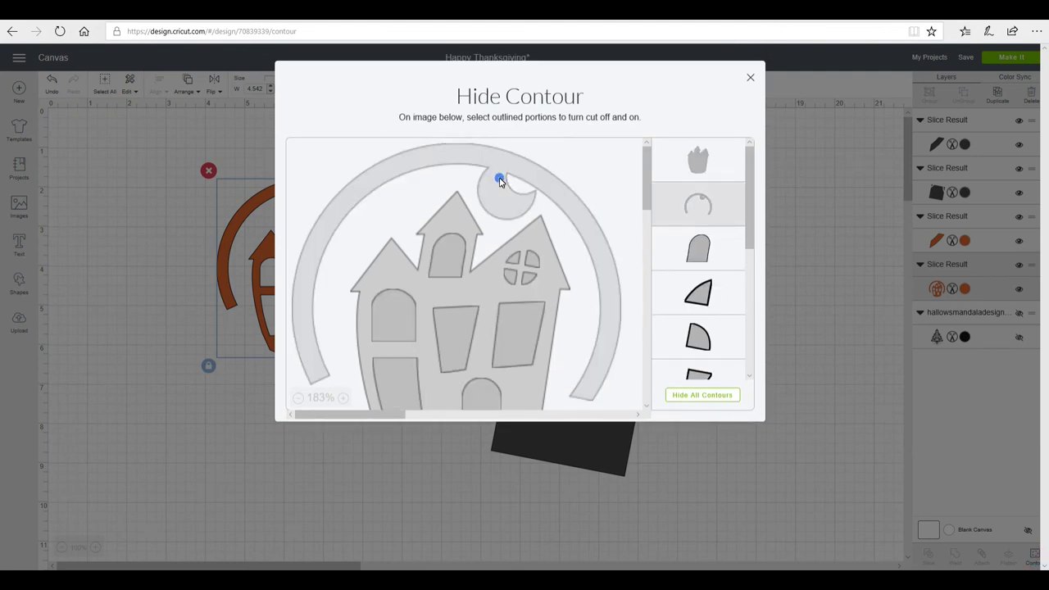
left_click(751, 80)
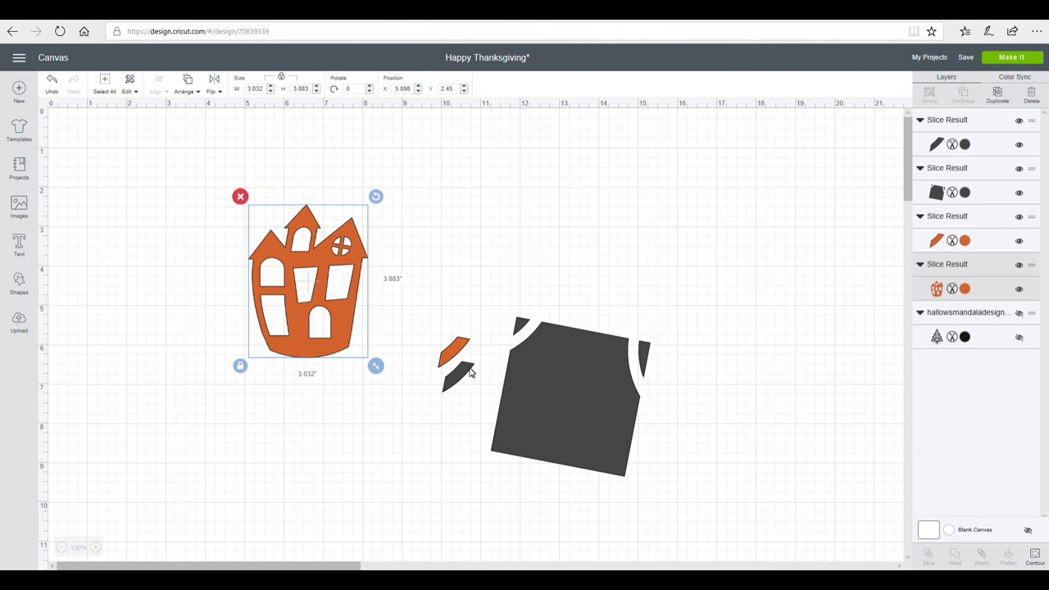
- Rotate the dark square upright and place it directly beneath the house
left_click(599, 394)
left_click_drag(660, 306, 640, 294)
left_click_drag(597, 357, 333, 370)
- Slice the dark square against the house bottom and move the rectangle, arc and orange sliver aside
left_click(484, 461)
left_click_drag(205, 198, 357, 447)
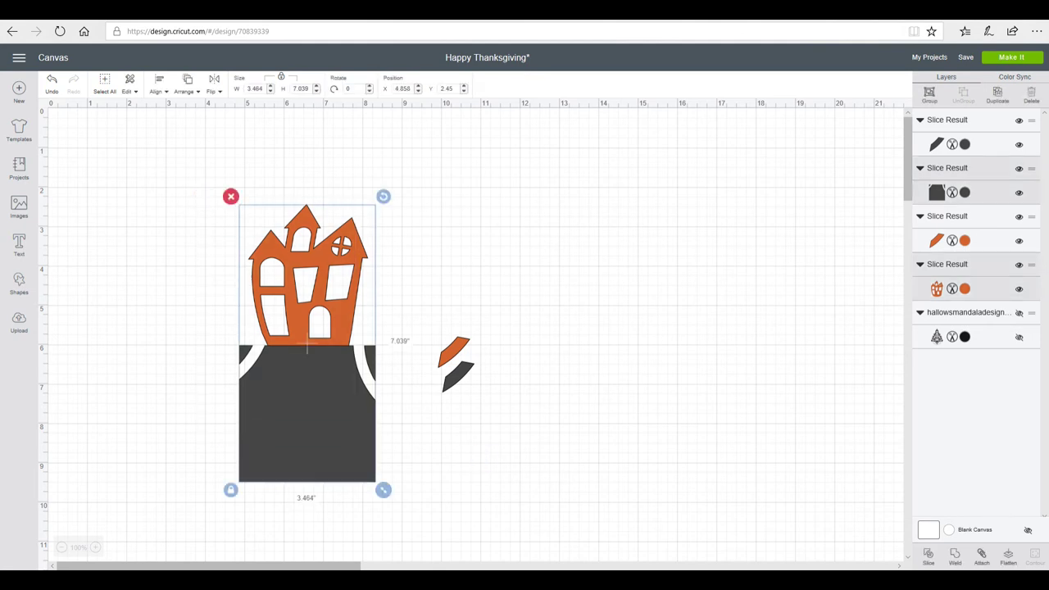
left_click(934, 560)
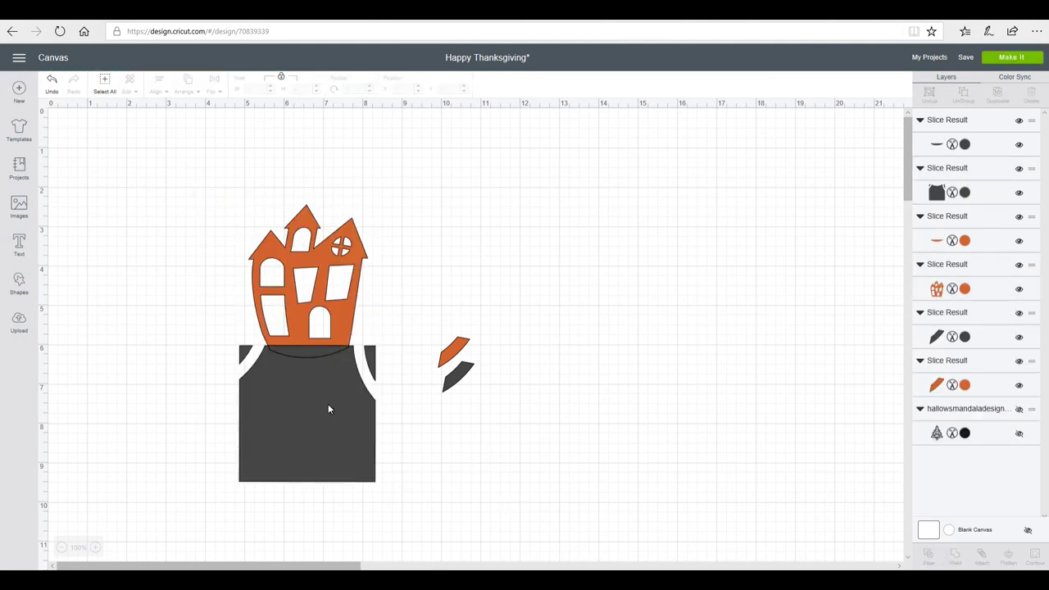
left_click_drag(325, 402, 602, 389)
left_click_drag(308, 353, 517, 328)
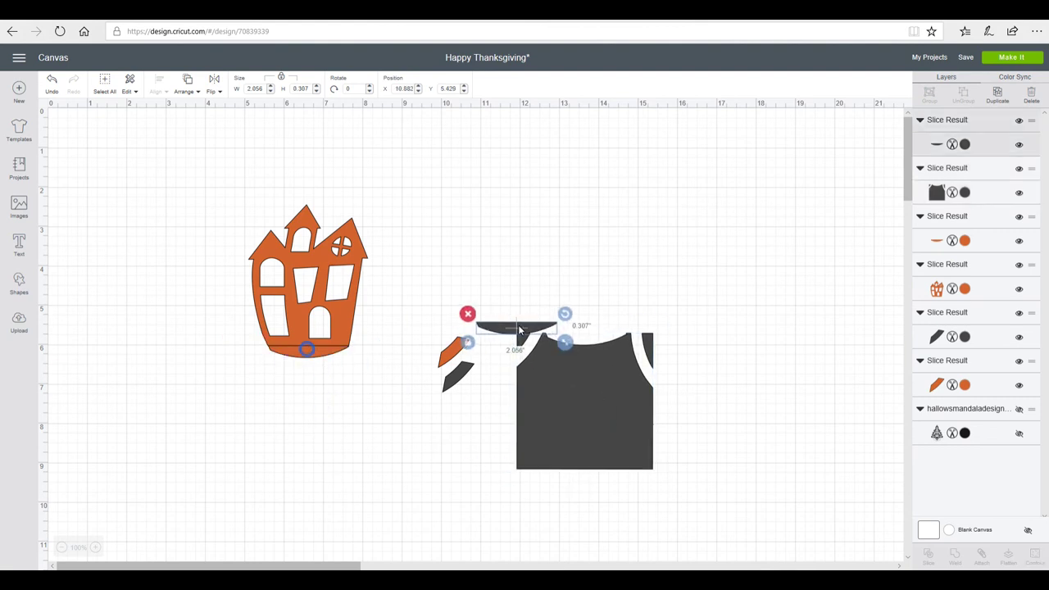
left_click(308, 352)
left_click_drag(308, 352, 516, 327)
left_click_drag(301, 265, 277, 274)
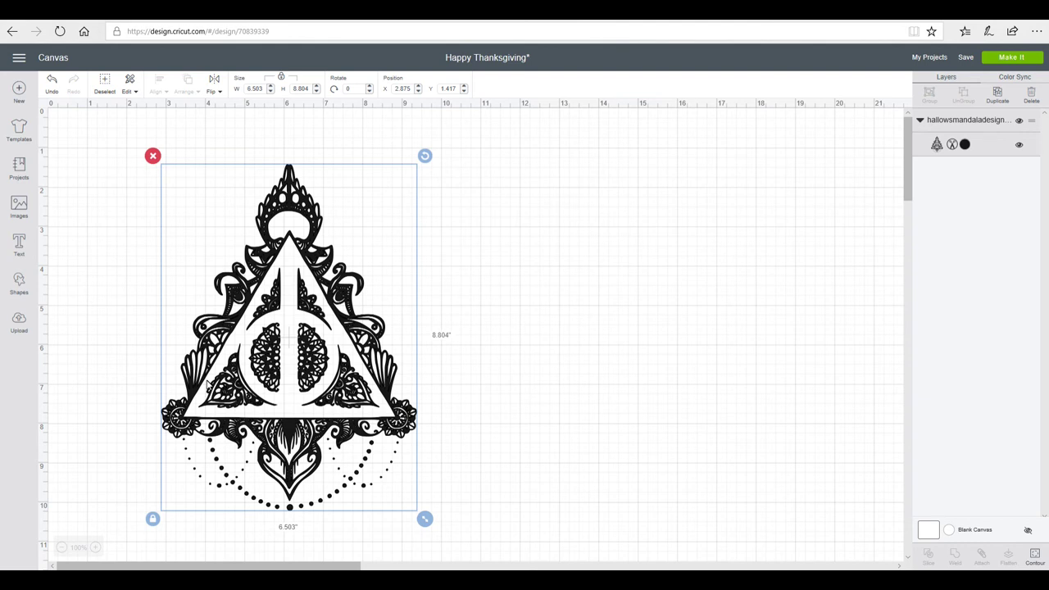
- Open Hide Contour for the Deathly Hallows mandala and hide its outer decorative border and triangle outline
left_click(1035, 556)
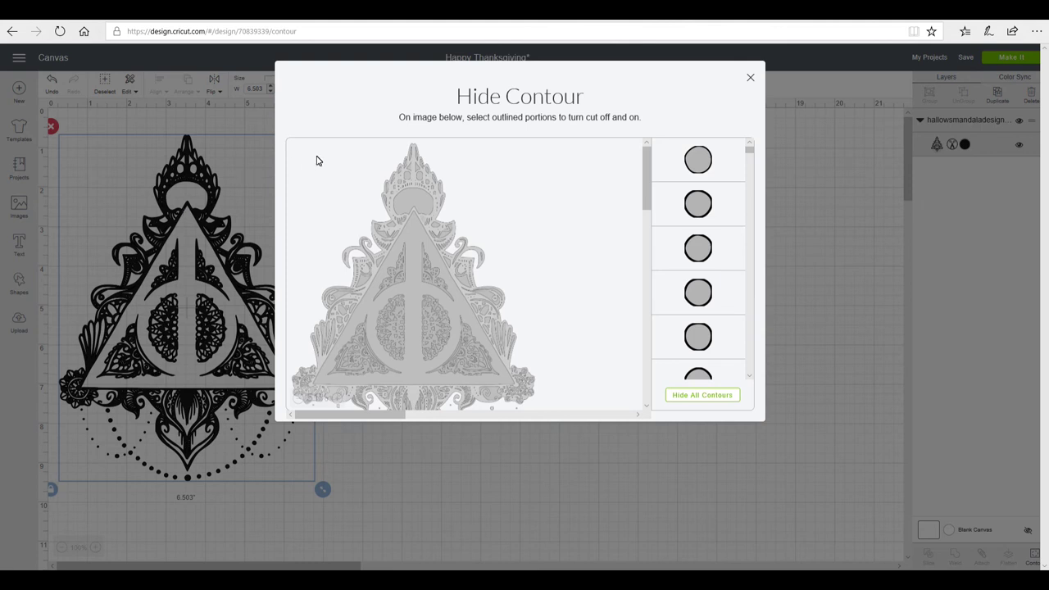
left_click(414, 162)
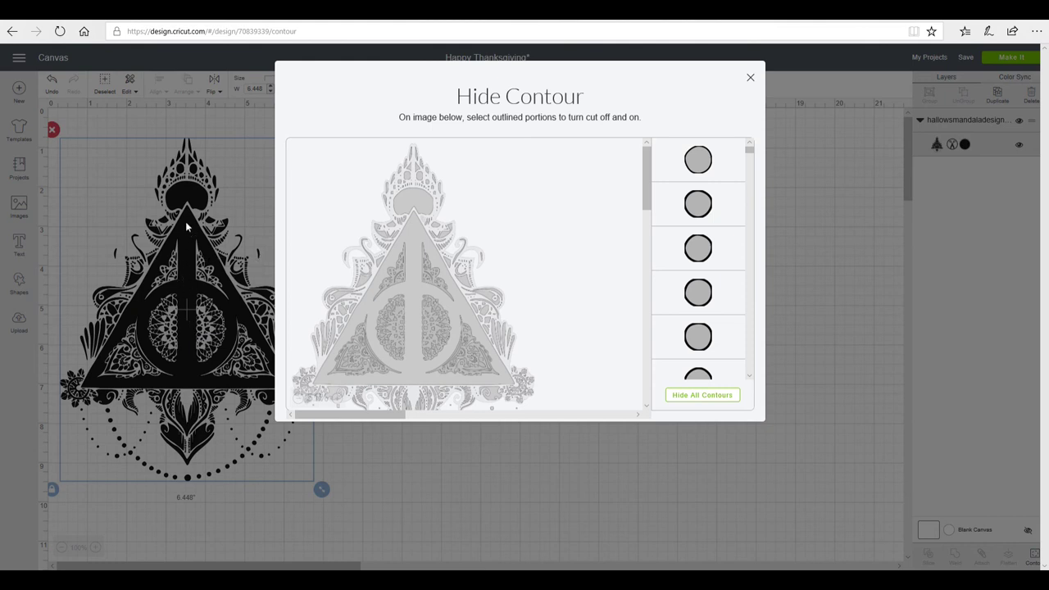
left_click(416, 251)
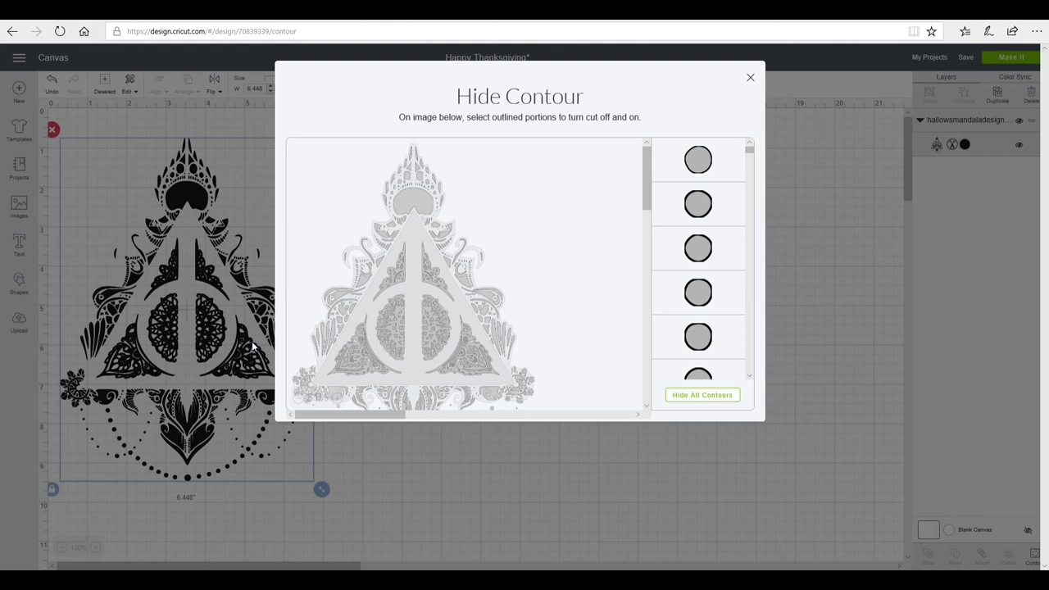
- Hide both half-circle mandalas, both wand-side pieces, the lower-left corner, and the upper-left and upper-right curls
left_click(399, 316)
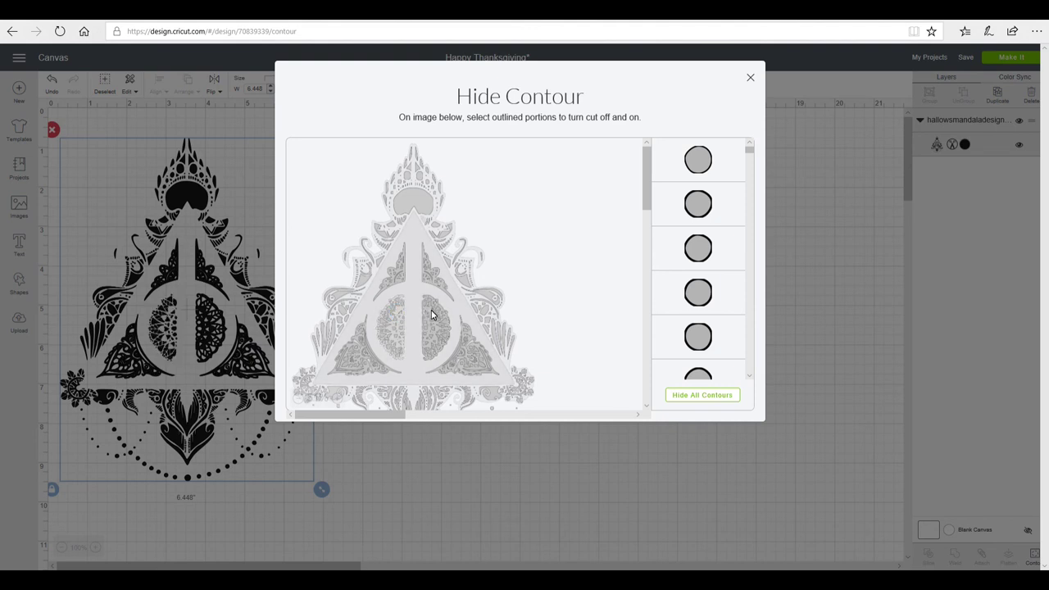
left_click(431, 315)
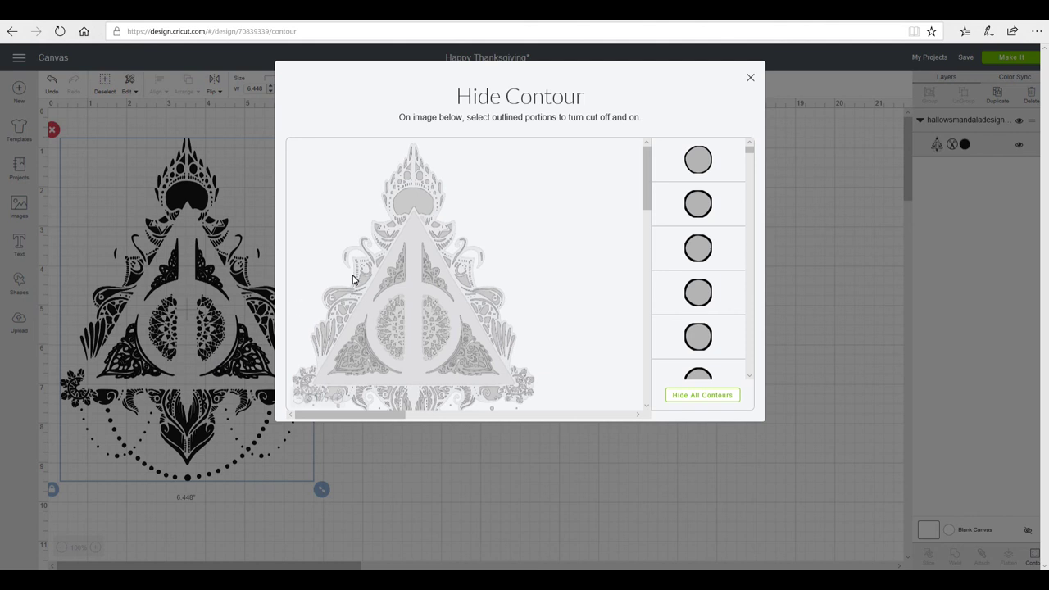
left_click(397, 273)
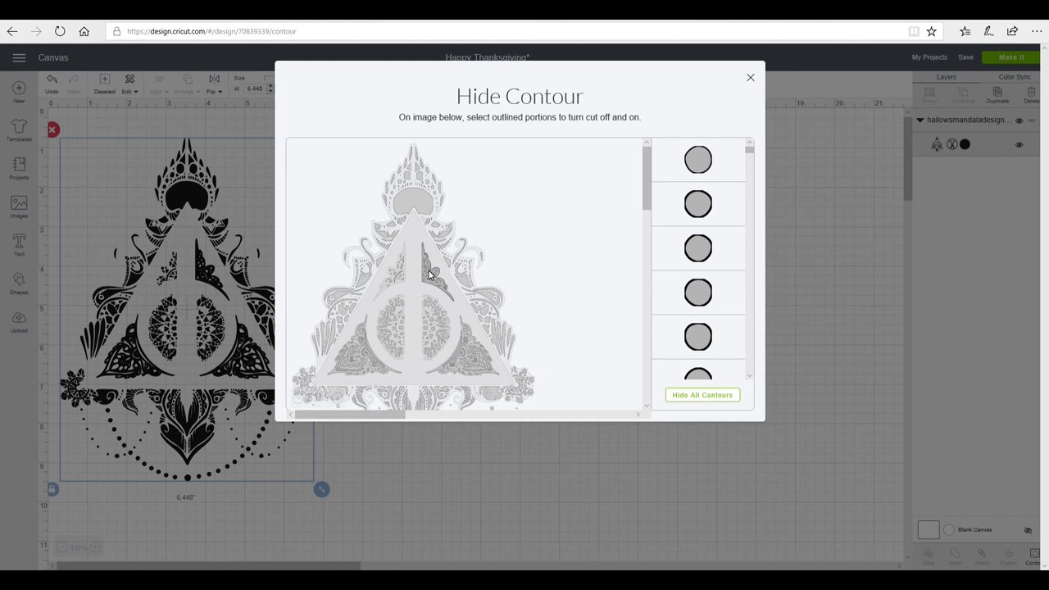
left_click(428, 274)
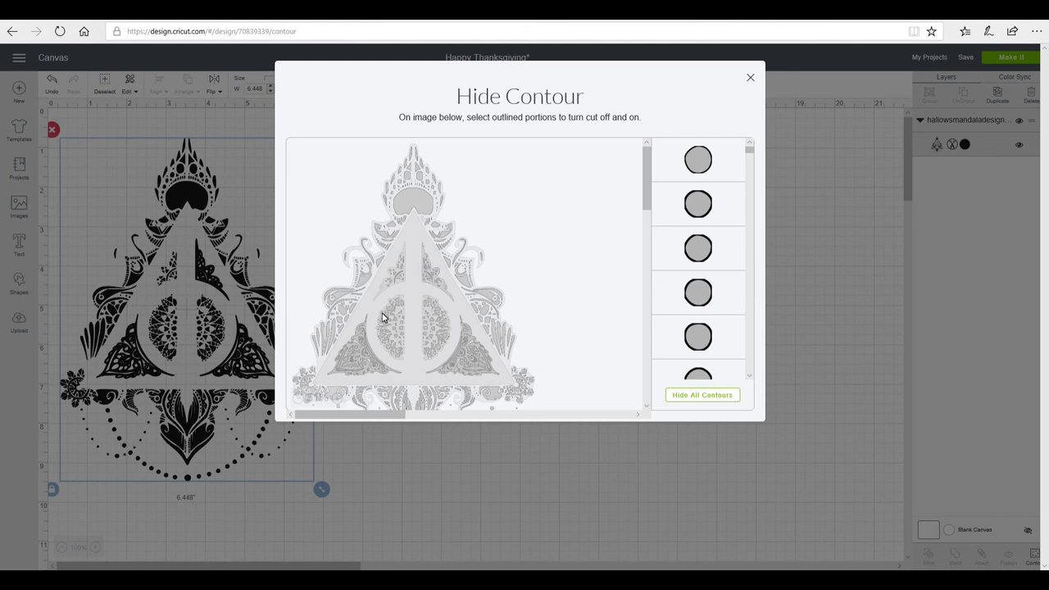
left_click(363, 363)
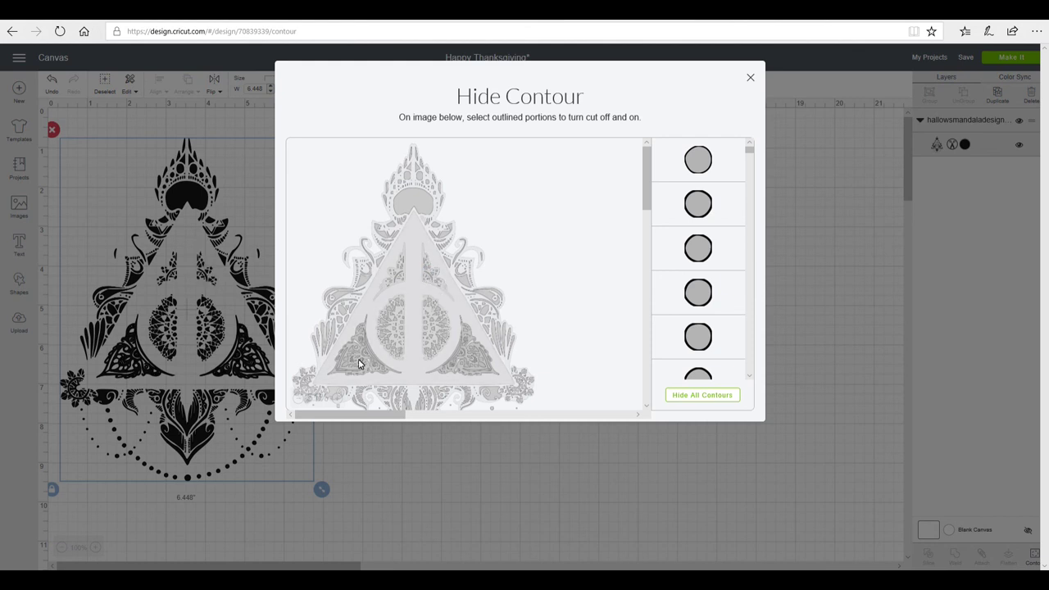
scroll(479, 350, "down", 1)
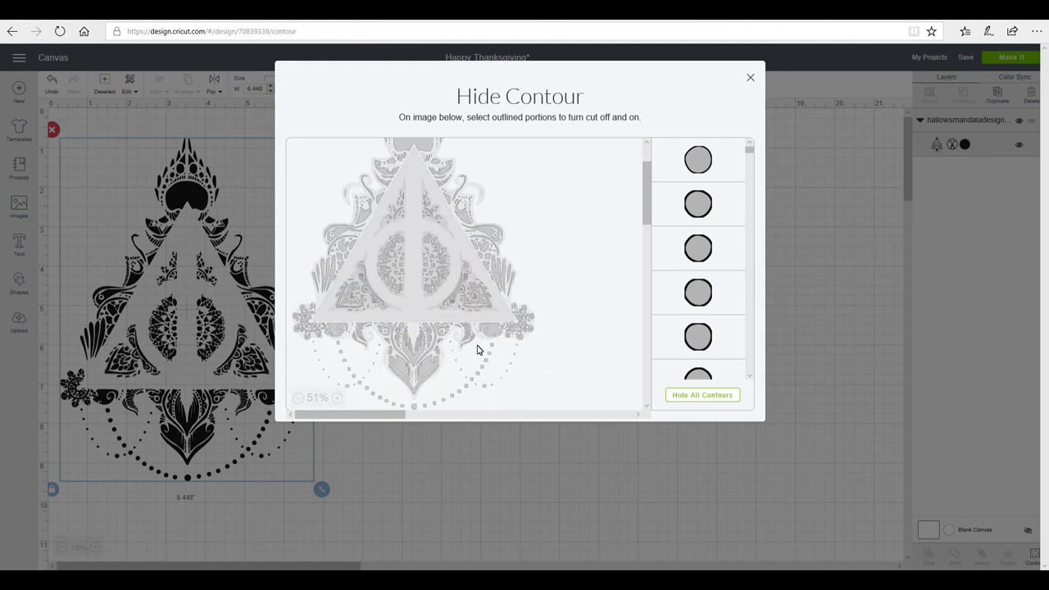
left_click(372, 197)
left_click(457, 196)
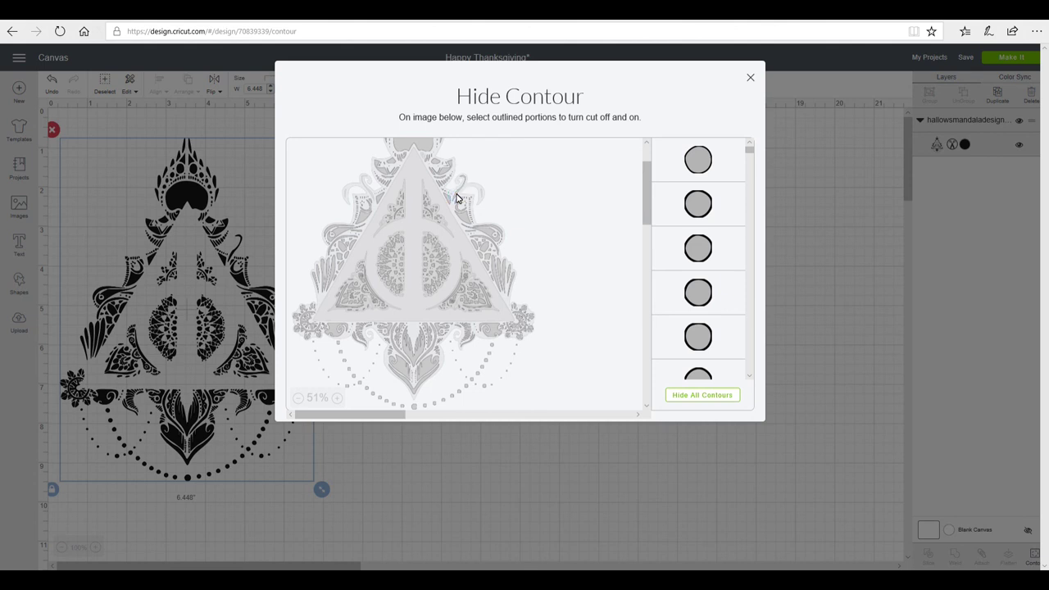